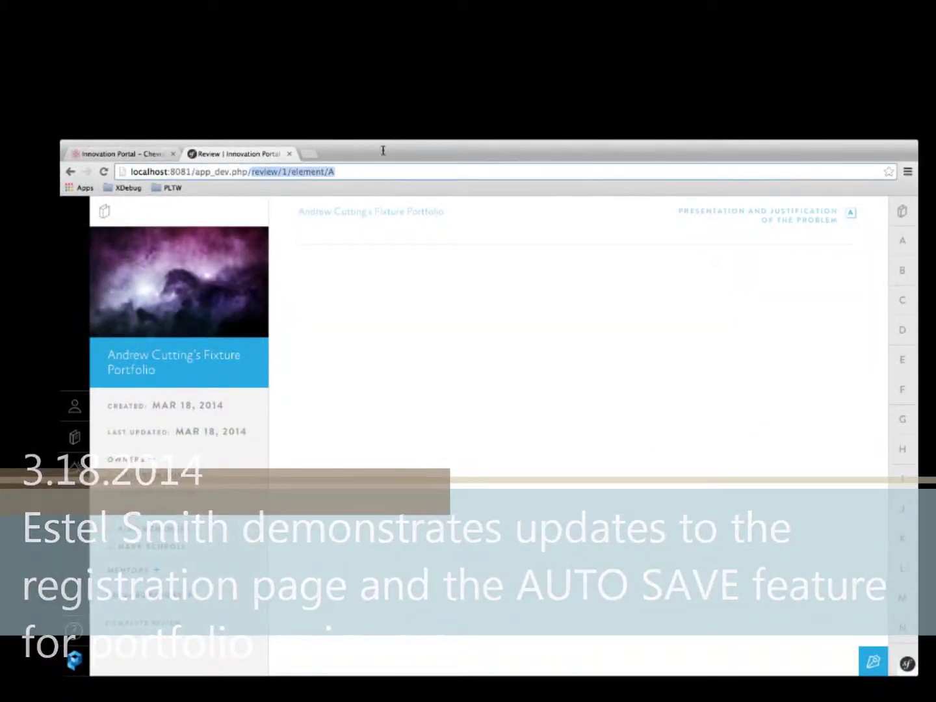
Go to the user/login page and open the new-user sign-up form.
{"action": "type", "text": "user/log"}
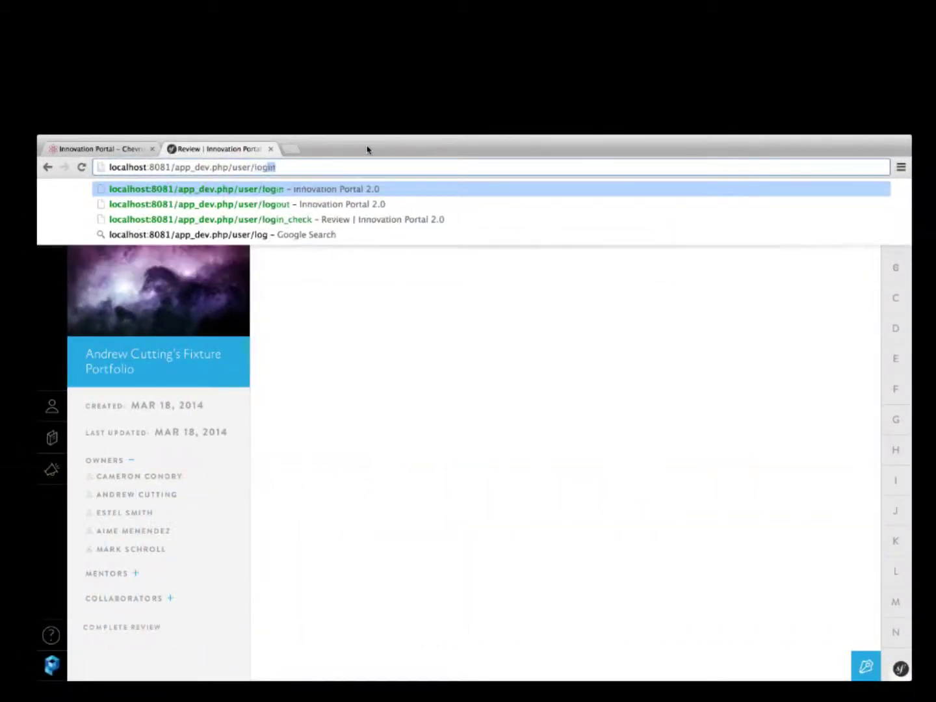
{"action": "key", "text": "BackSpace"}
{"action": "key", "text": "BackSpace"}
{"action": "key", "text": "BackSpace"}
{"action": "key", "text": "BackSpace"}
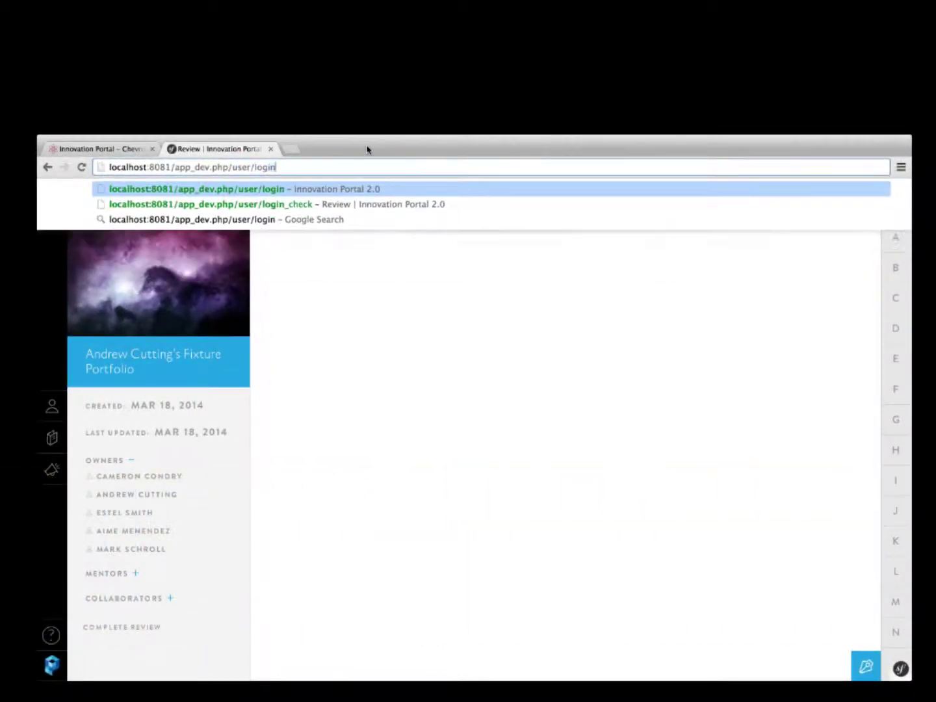
{"action": "type", "text": "lo"}
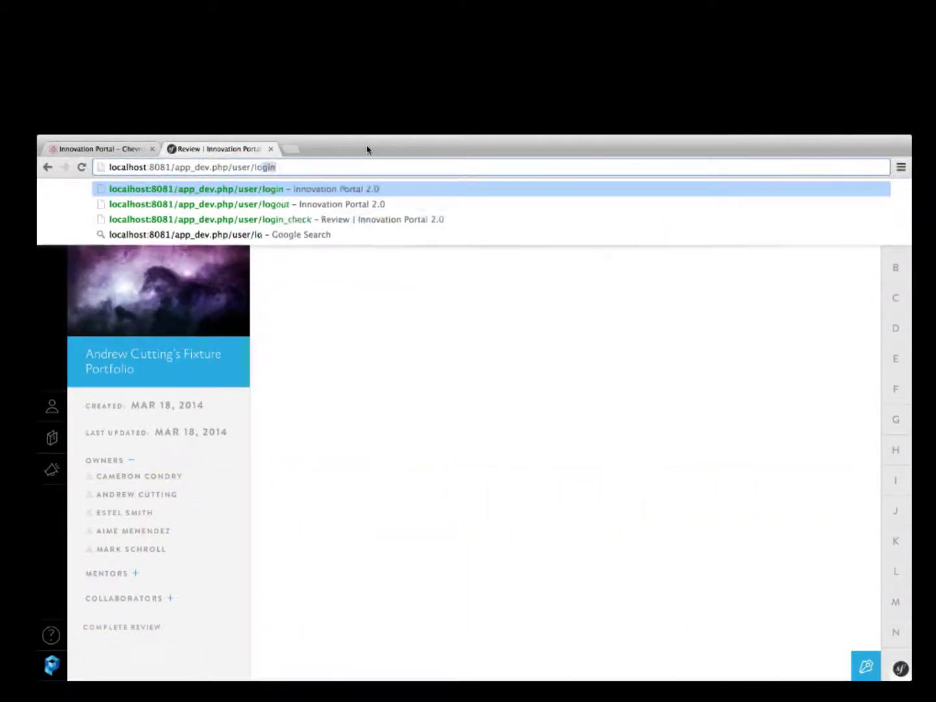
{"action": "key", "text": "Return"}
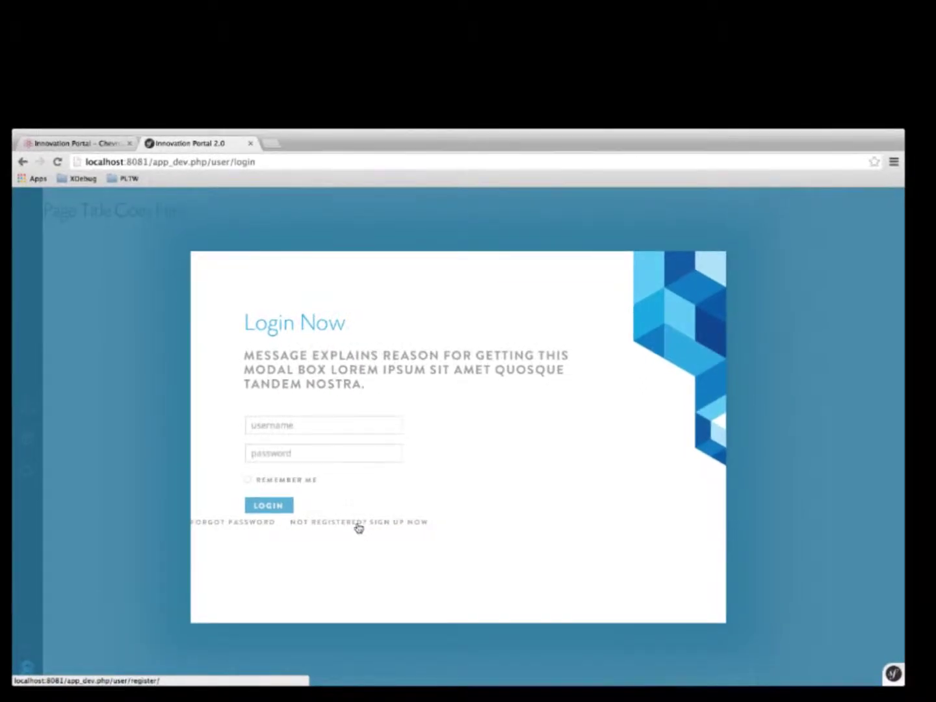
{"action": "left_click", "coordinate": [358, 522]}
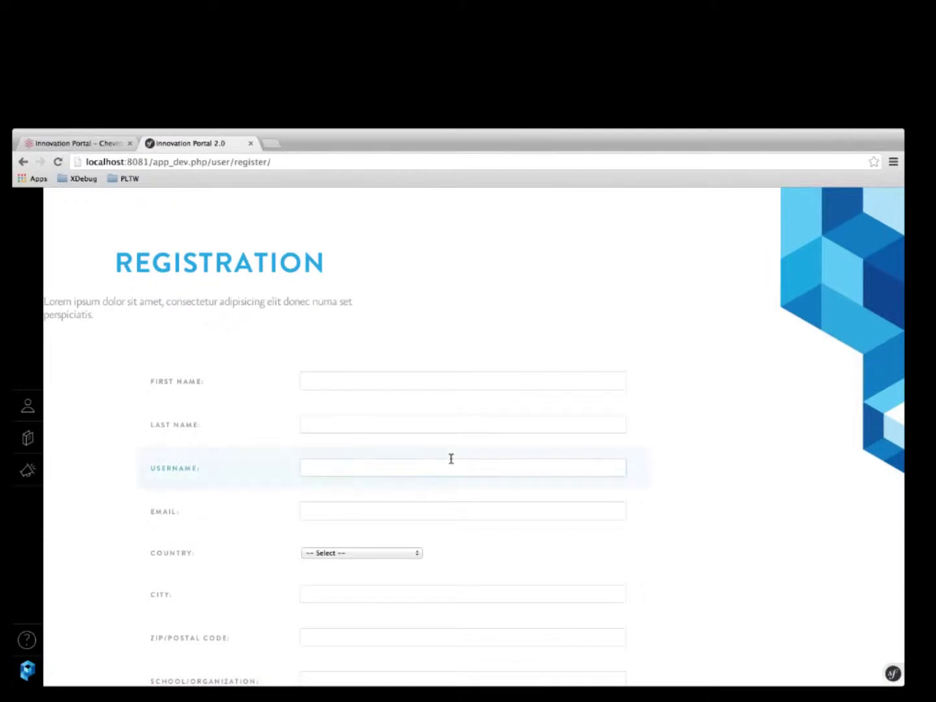
Choose France as the registration country.
{"action": "scroll", "coordinate": [451, 461], "scroll_direction": "down", "scroll_amount": 3}
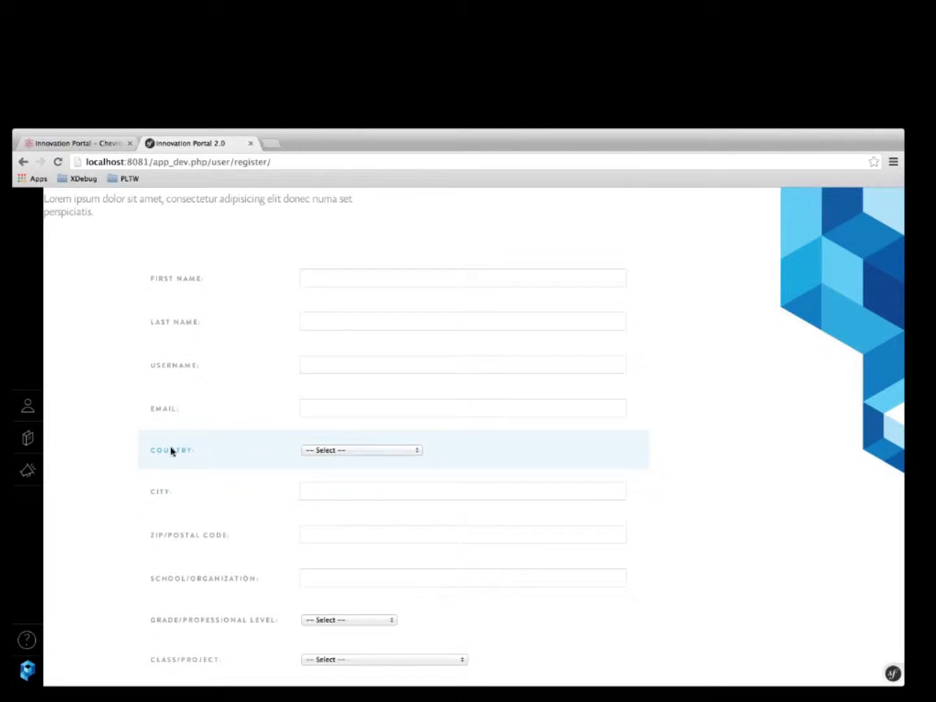
{"action": "left_click", "coordinate": [407, 453]}
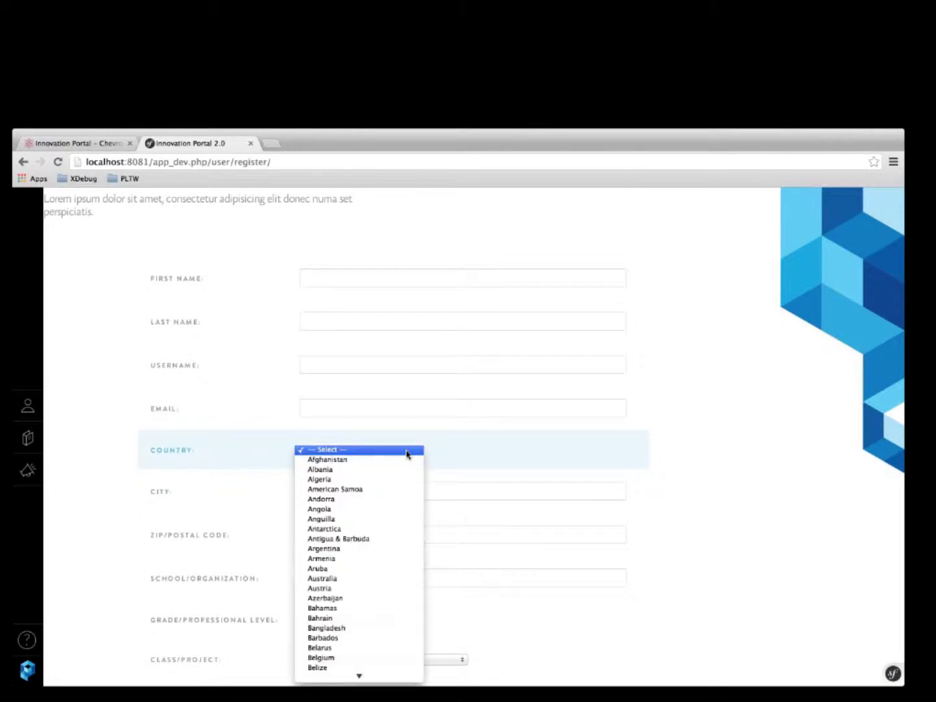
{"action": "scroll", "coordinate": [392, 584], "scroll_direction": "down", "scroll_amount": 3}
{"action": "scroll", "coordinate": [392, 584], "scroll_direction": "down", "scroll_amount": 20}
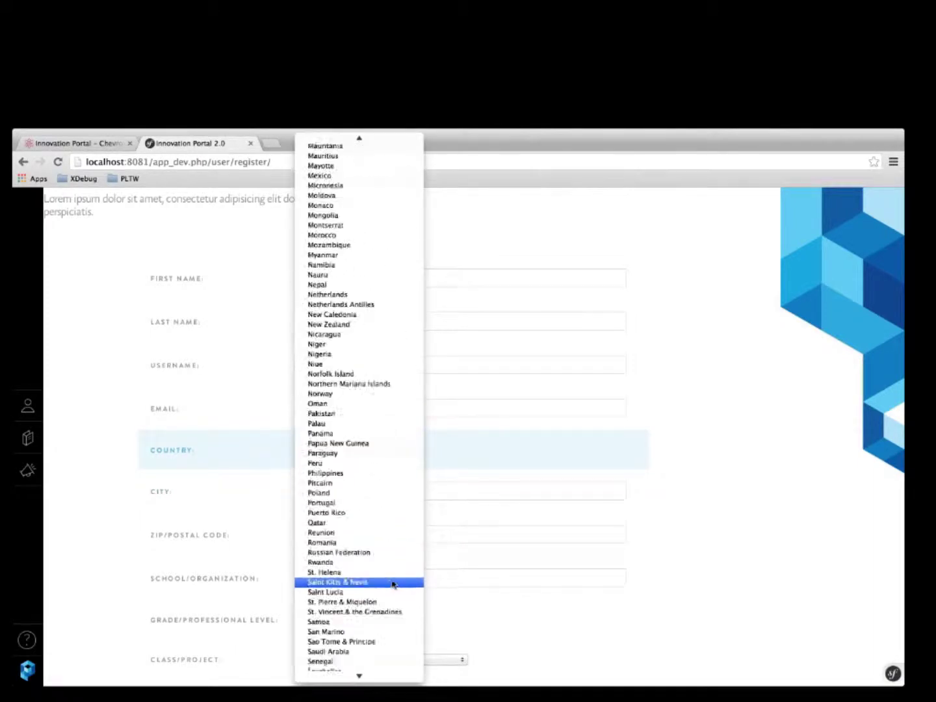
{"action": "scroll", "coordinate": [393, 585], "scroll_direction": "up", "scroll_amount": 15}
{"action": "scroll", "coordinate": [384, 570], "scroll_direction": "down", "scroll_amount": 8}
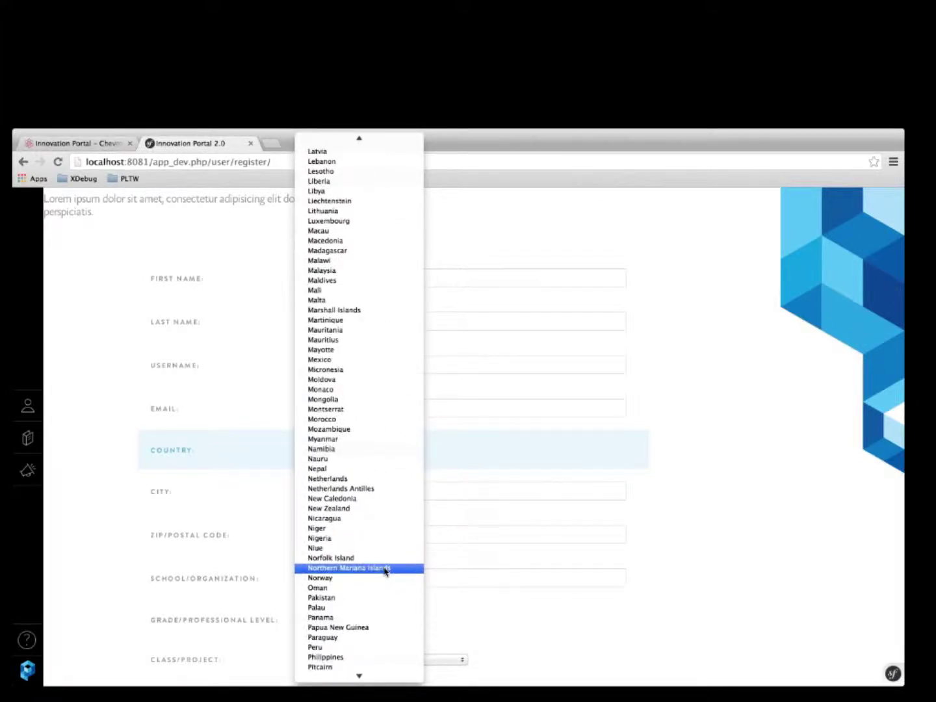
{"action": "scroll", "coordinate": [384, 570], "scroll_direction": "down", "scroll_amount": 12}
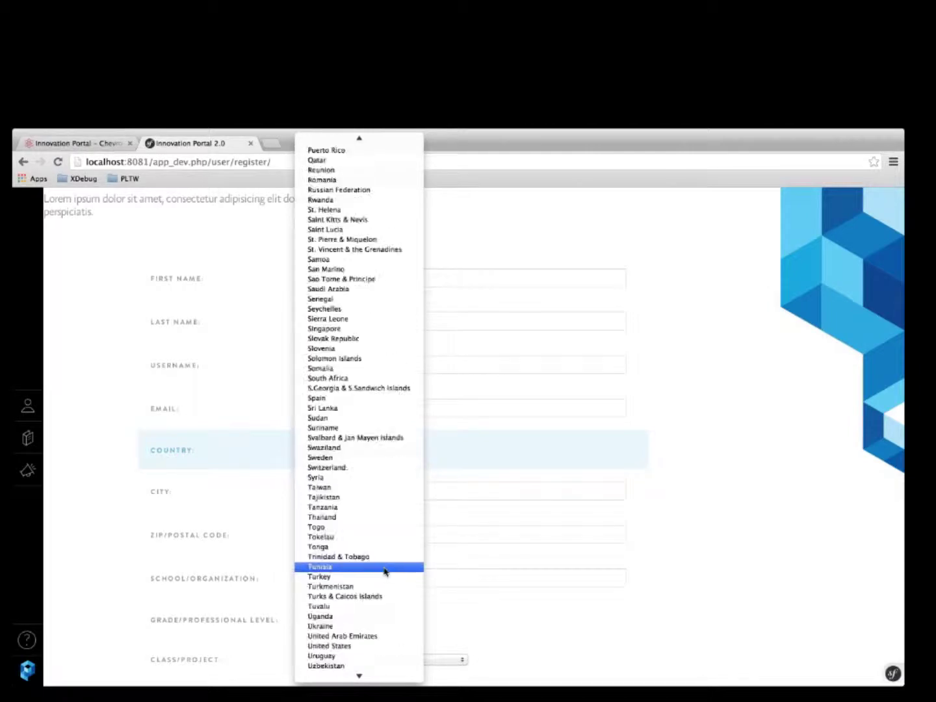
{"action": "scroll", "coordinate": [384, 570], "scroll_direction": "up", "scroll_amount": 20}
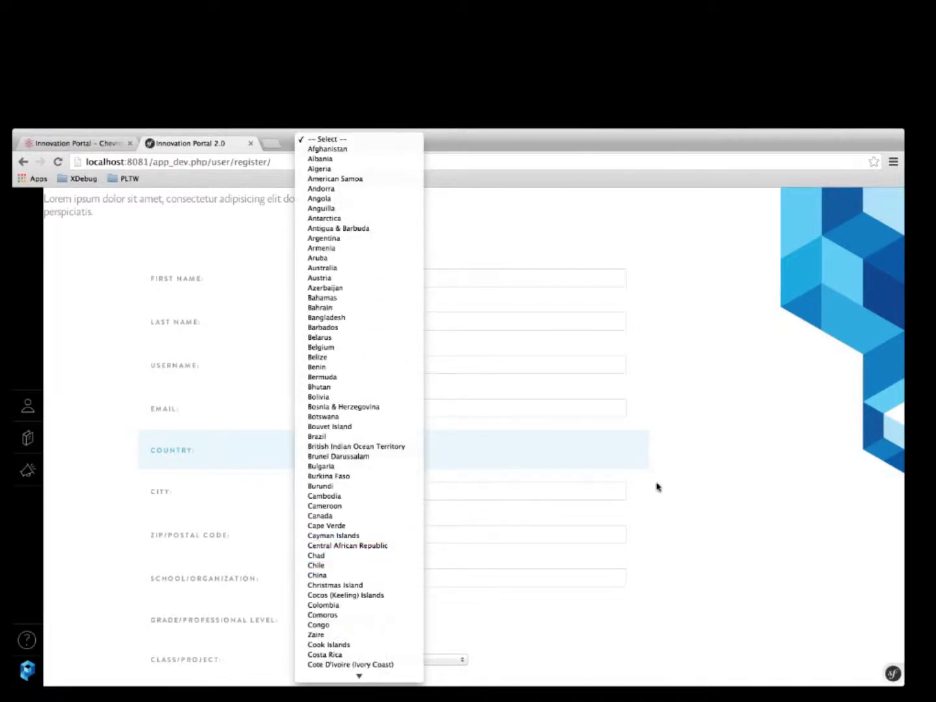
{"action": "type", "text": "fre"}
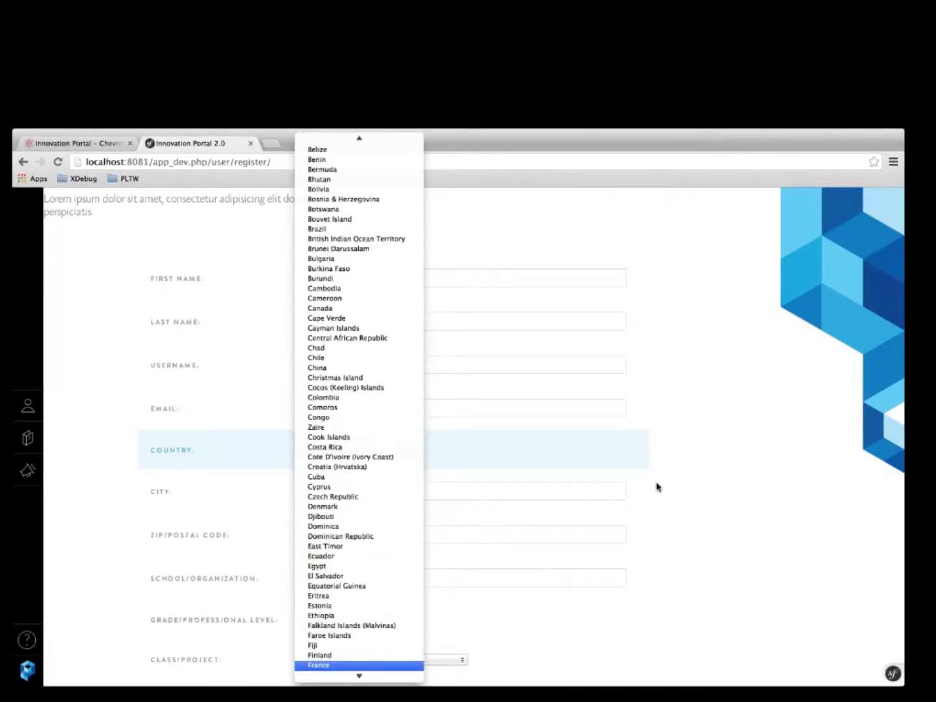
{"action": "key", "text": "Up"}
{"action": "key", "text": "Return"}
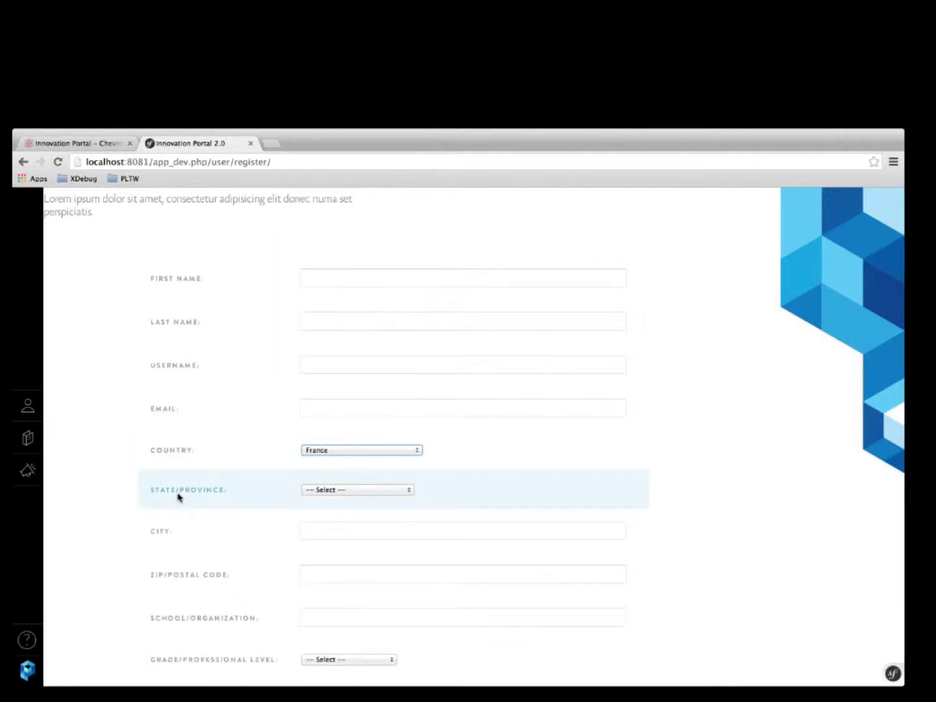
Choose Lorraine as the state/province.
{"action": "left_click", "coordinate": [320, 492]}
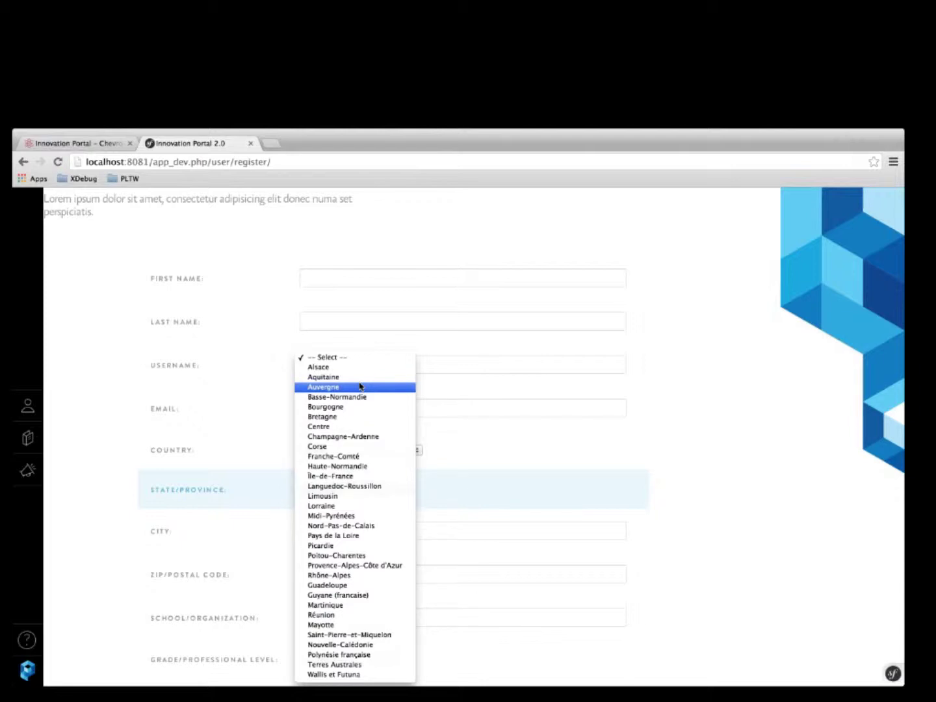
{"action": "left_click", "coordinate": [342, 507]}
{"action": "left_click", "coordinate": [342, 525]}
{"action": "scroll", "coordinate": [342, 525], "scroll_direction": "down", "scroll_amount": 2}
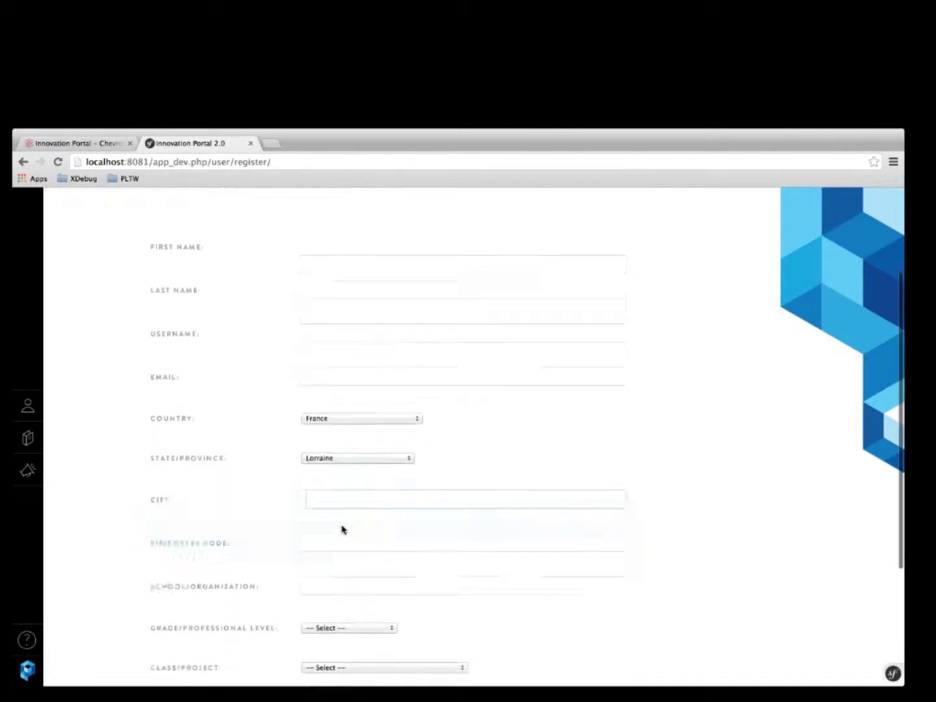
Enter the registrant's first name, last name and username.
{"action": "scroll", "coordinate": [342, 529], "scroll_direction": "up", "scroll_amount": 3}
{"action": "left_click", "coordinate": [368, 323]}
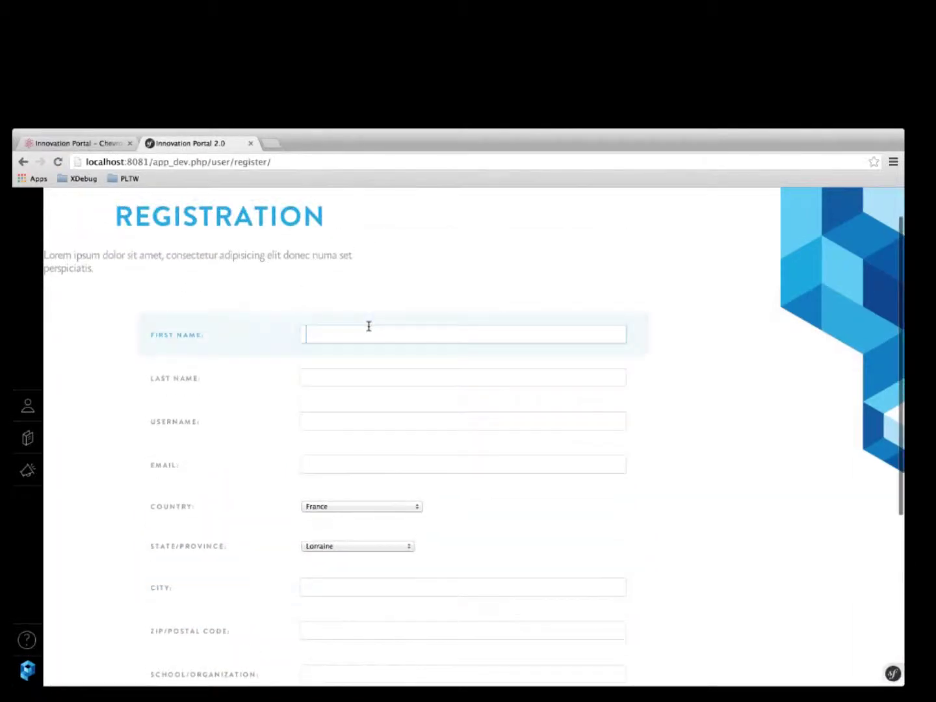
{"action": "key", "text": "Tab"}
{"action": "key", "text": "Tab"}
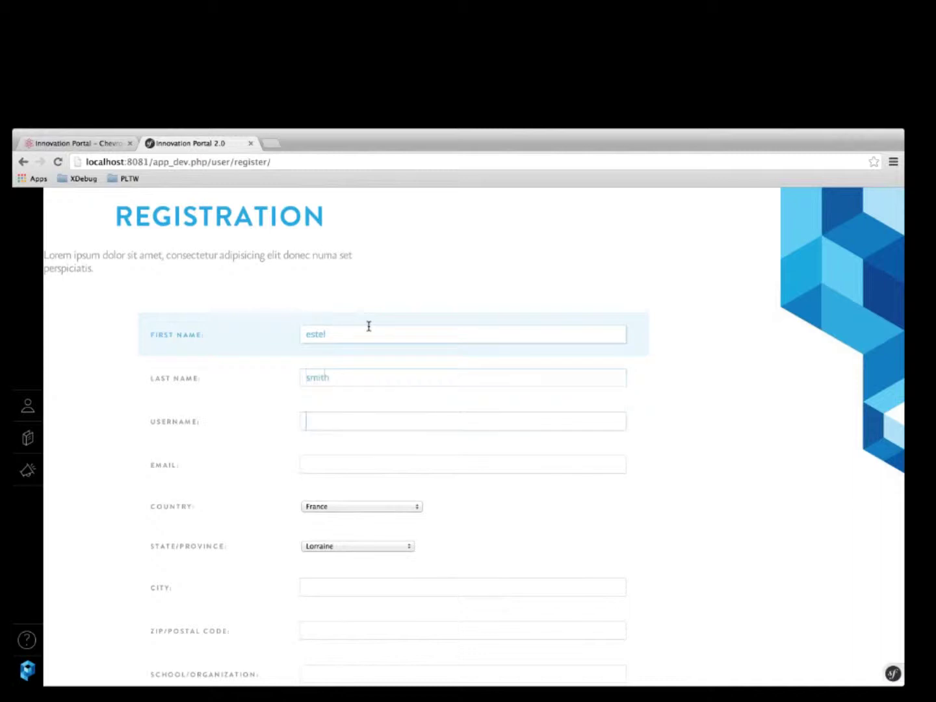
{"action": "type", "text": "testuser123"}
{"action": "key", "text": "Tab"}
Fill in the registrant's e-mail address, city and postal code.
{"action": "key", "text": "Tab"}
{"action": "key", "text": "Tab"}
{"action": "key", "text": "Tab"}
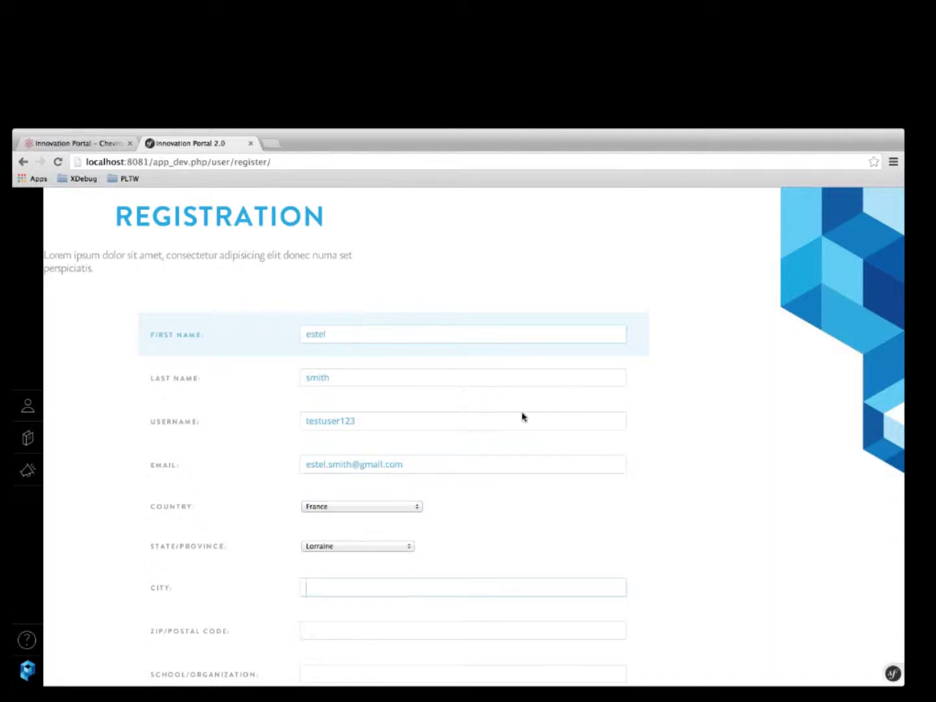
{"action": "scroll", "coordinate": [532, 455], "scroll_direction": "down", "scroll_amount": 2}
{"action": "type", "text": "paris"}
{"action": "key", "text": "Tab"}
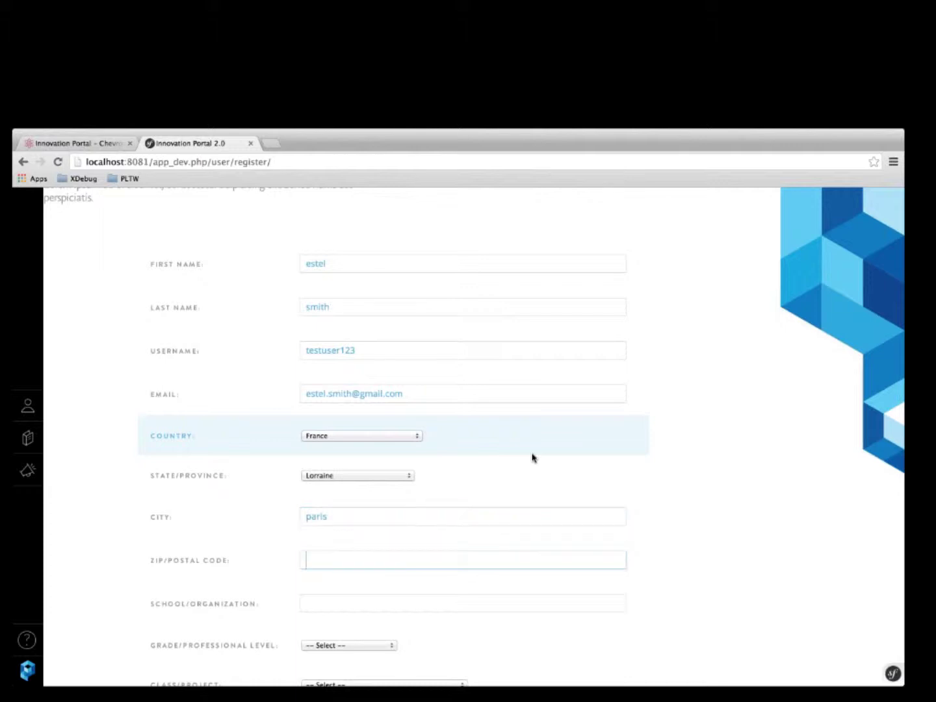
{"action": "type", "text": "abc 123"}
{"action": "scroll", "coordinate": [531, 457], "scroll_direction": "down", "scroll_amount": 5}
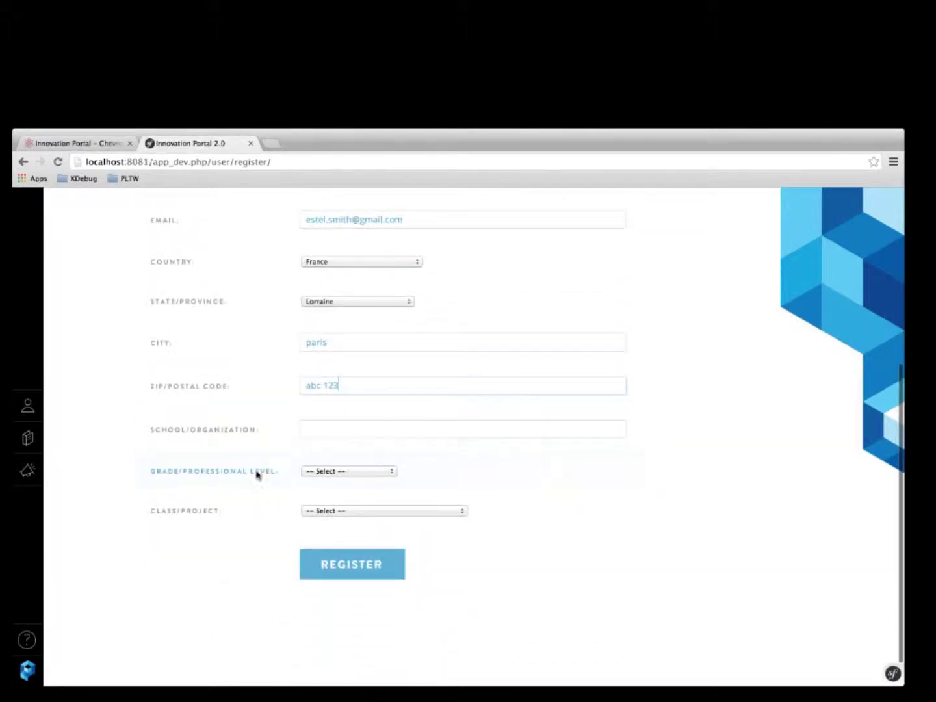
Enter 'pltw' as the school/organization.
{"action": "left_click", "coordinate": [342, 428]}
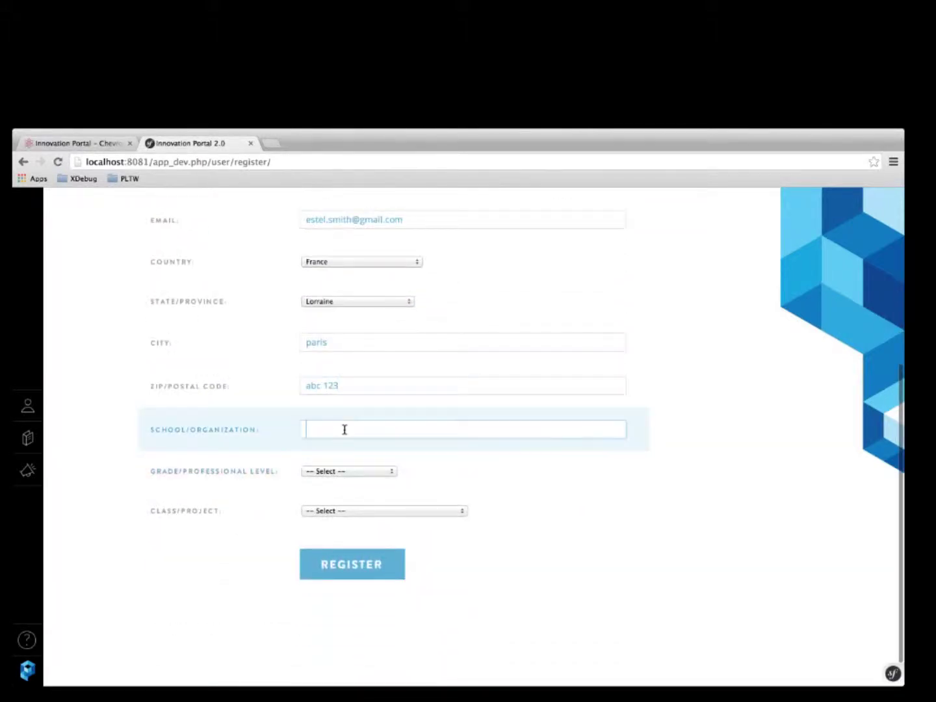
{"action": "triple_click", "coordinate": [373, 386]}
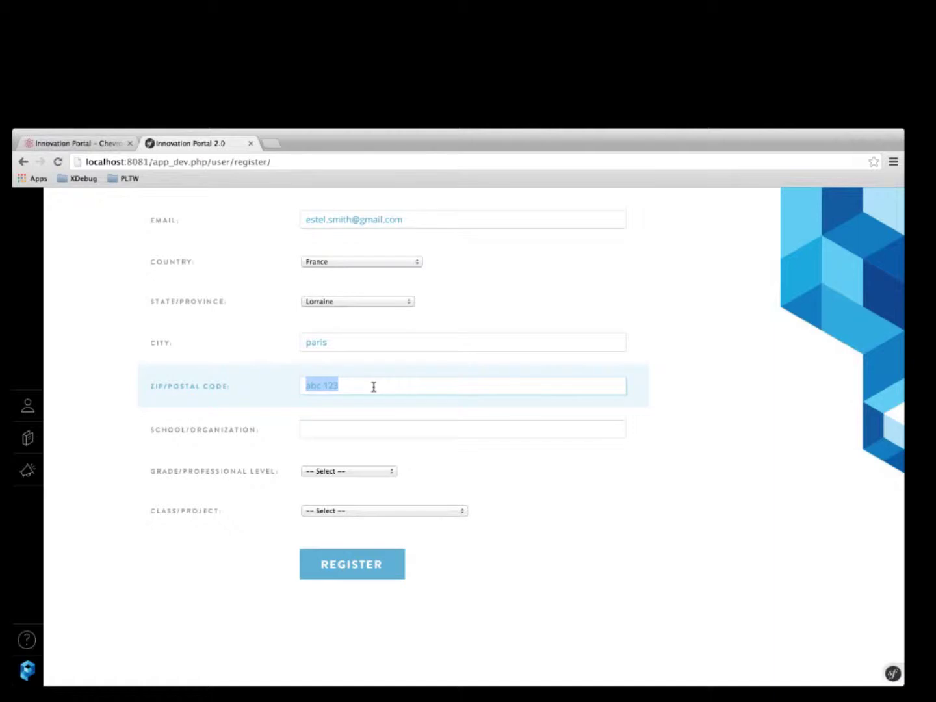
{"action": "left_click", "coordinate": [372, 388]}
{"action": "left_click", "coordinate": [361, 426]}
{"action": "type", "text": "pltw"}
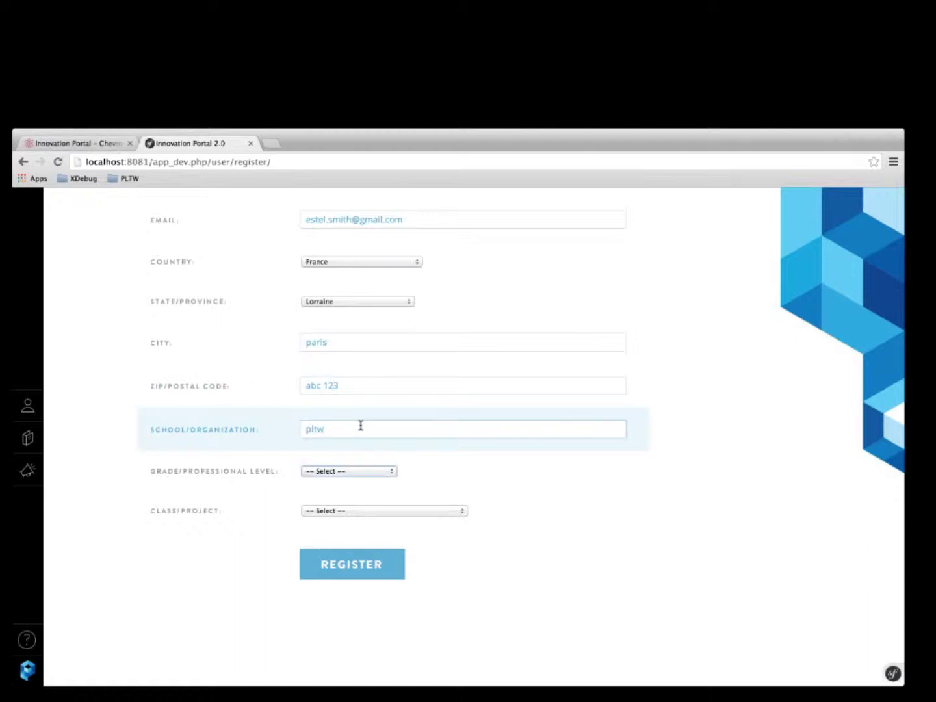
Set the grade level to College Freshman and the class to Science.
{"action": "key", "text": "space"}
{"action": "key", "text": "Down"}
{"action": "key", "text": "Down"}
{"action": "key", "text": "Down"}
{"action": "key", "text": "Down"}
{"action": "key", "text": "Down"}
{"action": "key", "text": "Down"}
{"action": "key", "text": "Down"}
{"action": "key", "text": "Return"}
{"action": "key", "text": "Tab"}
{"action": "key", "text": "space"}
{"action": "key", "text": "Down"}
{"action": "key", "text": "Down"}
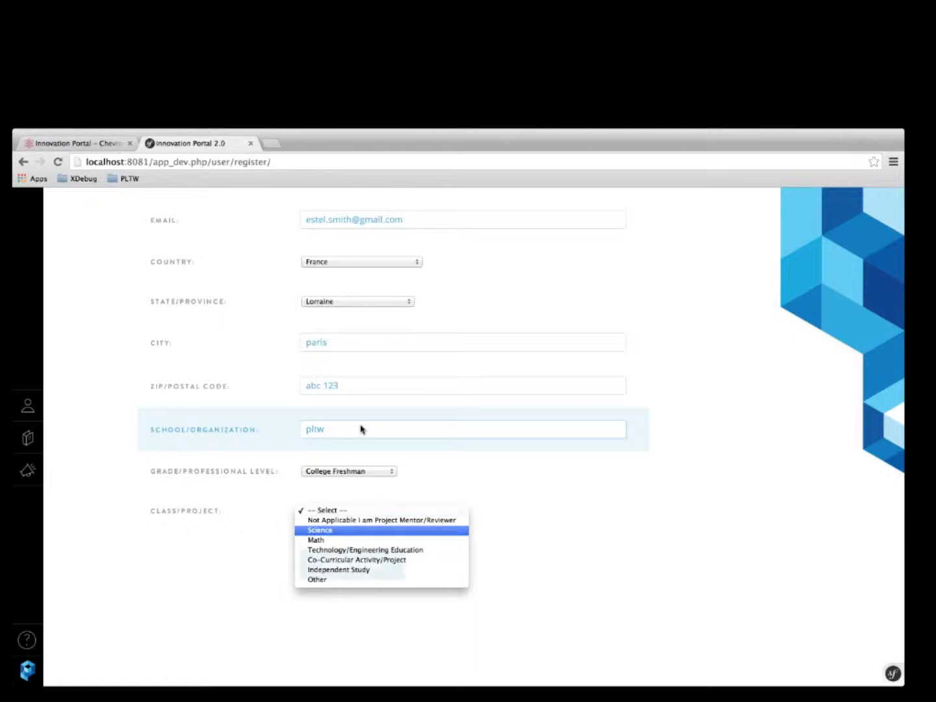
{"action": "key", "text": "Return"}
{"action": "key", "text": "Return"}
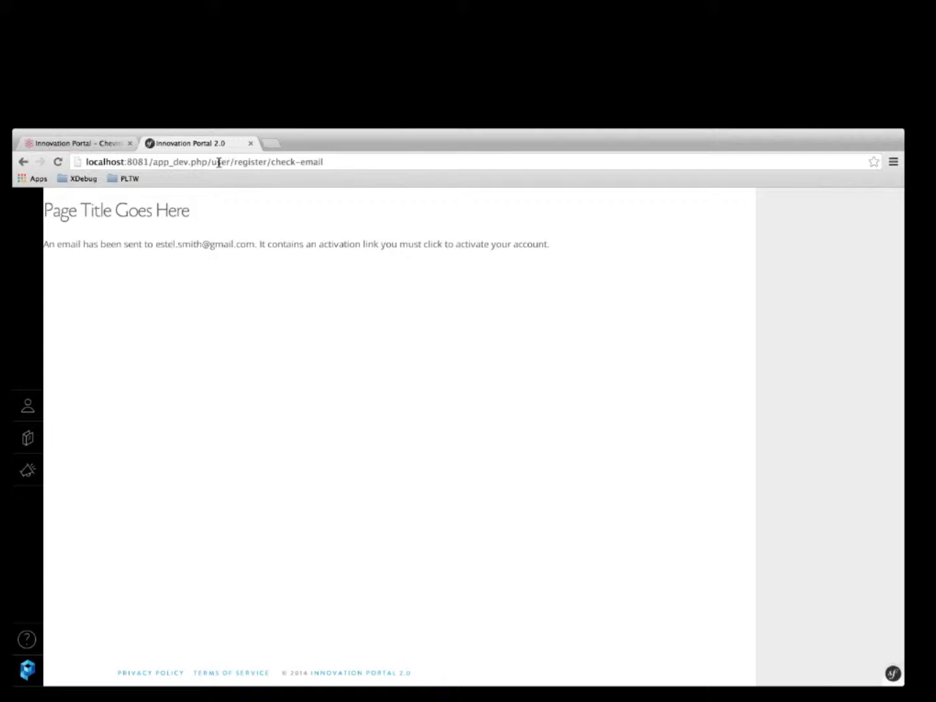
Load the user/login page from the address bar.
{"action": "left_click_drag", "start_coordinate": [212, 162], "coordinate": [406, 169]}
{"action": "type", "text": "user/login"}
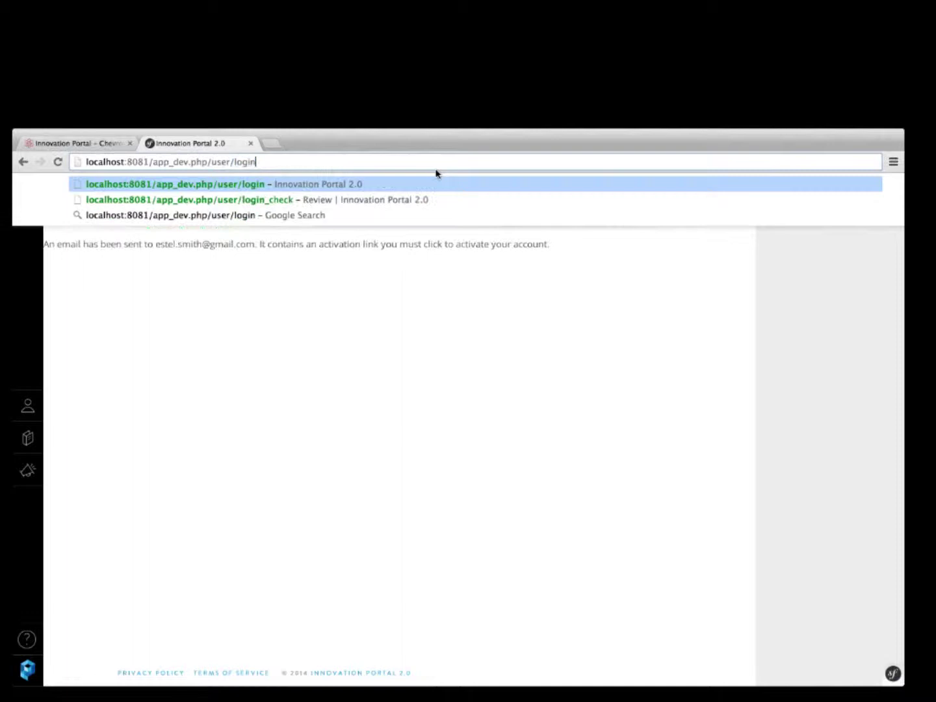
{"action": "key", "text": "Return"}
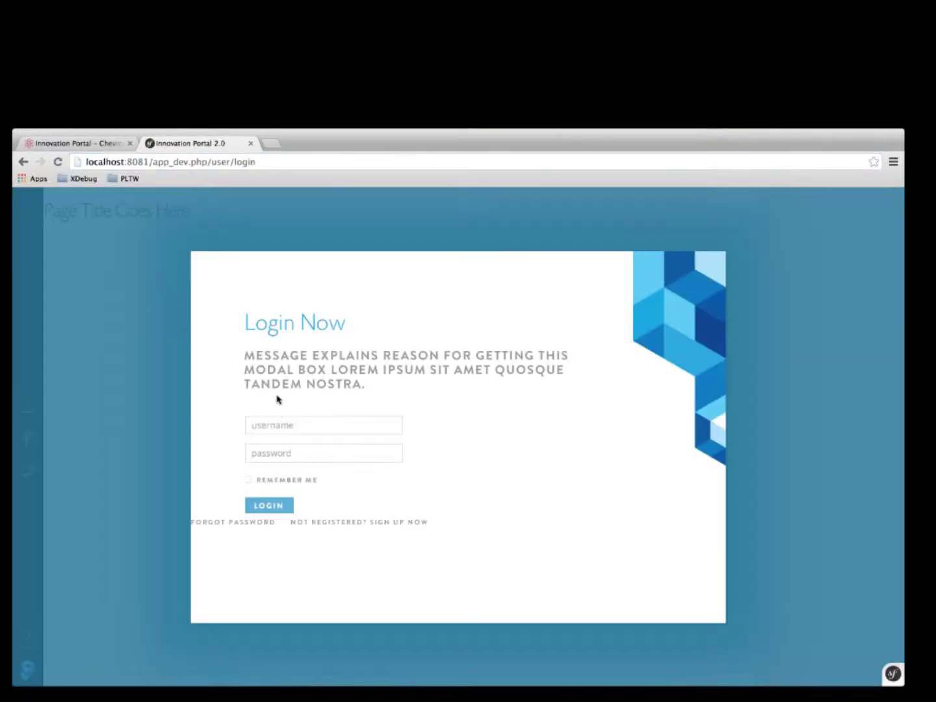
Enter the new account's username and password.
{"action": "left_click", "coordinate": [268, 426]}
{"action": "key", "text": "Tab"}
{"action": "type", "text": "••••••"}
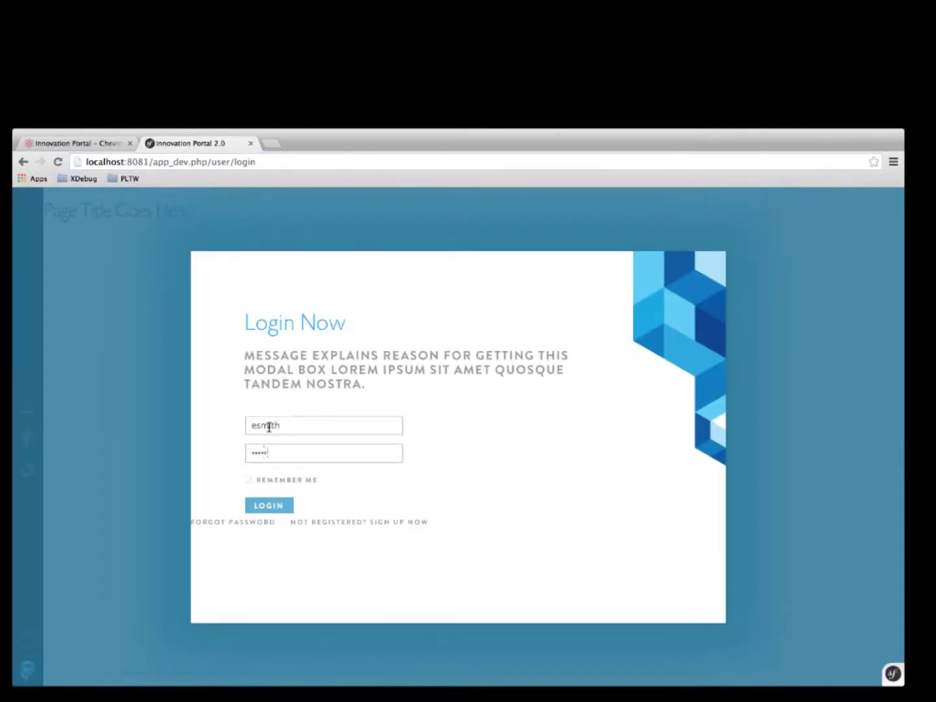
{"action": "key", "text": "BackSpace"}
{"action": "key", "text": "BackSpace"}
{"action": "key", "text": "BackSpace"}
{"action": "key", "text": "BackSpace"}
{"action": "key", "text": "BackSpace"}
{"action": "key", "text": "BackSpace"}
Finish typing the password and log in.
{"action": "type", "text": "•••••••"}
{"action": "key", "text": "Return"}
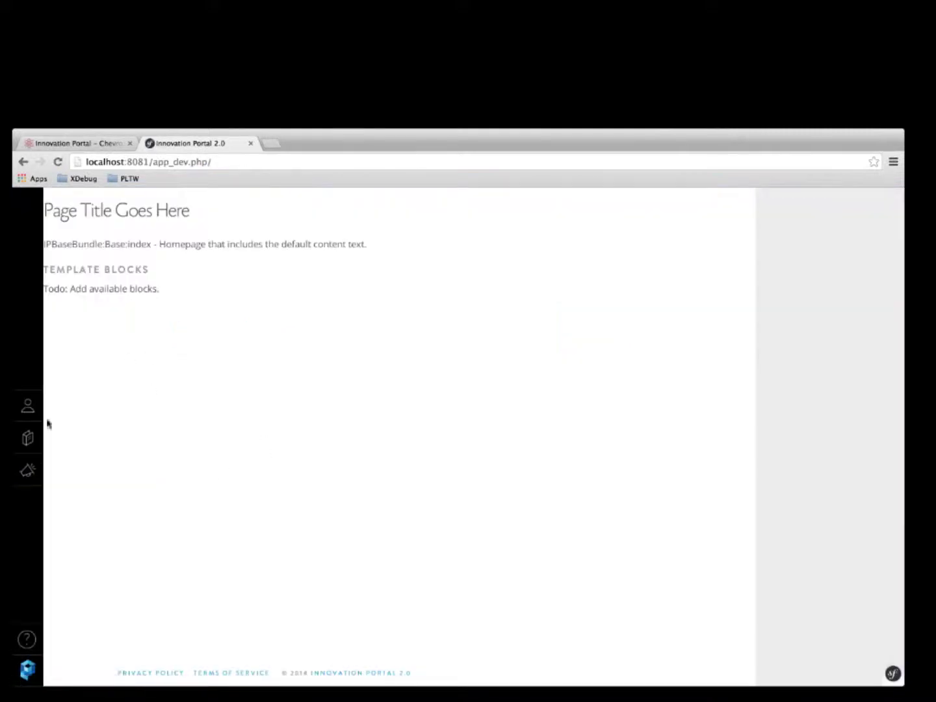
{"action": "left_click", "coordinate": [29, 426]}
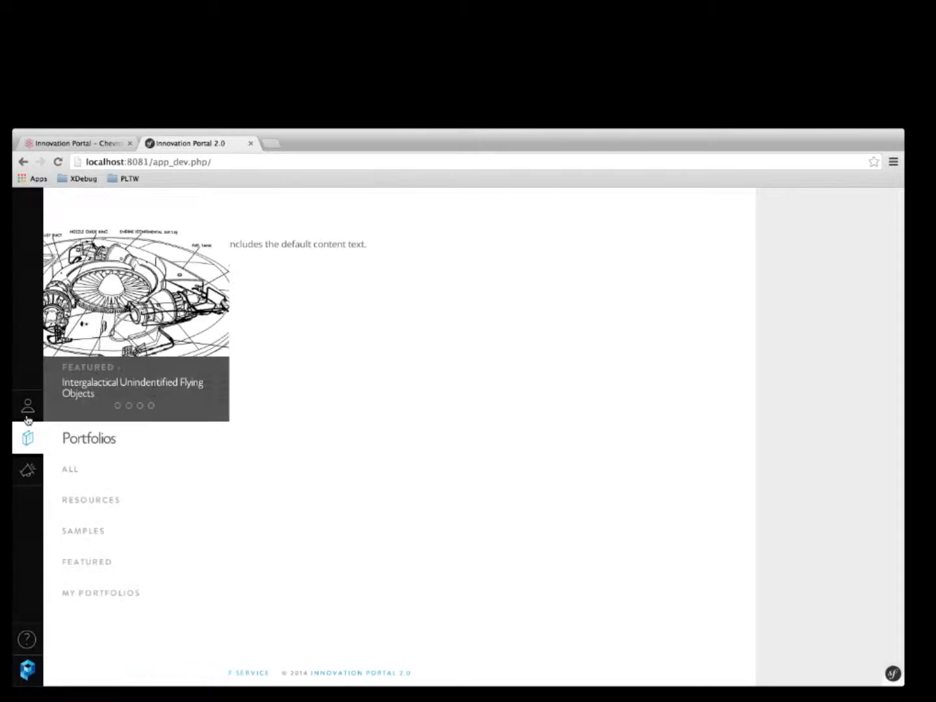
Open the first Fixture Portfolio under My Portal > Reviews at element A.
{"action": "left_click", "coordinate": [26, 409]}
{"action": "left_click", "coordinate": [82, 468]}
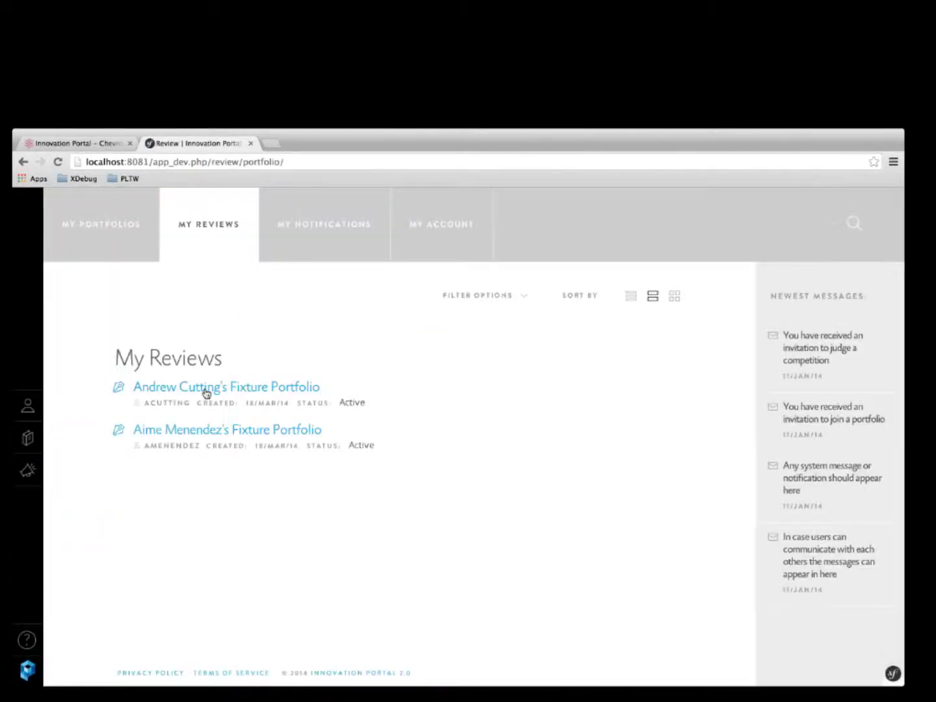
{"action": "left_click", "coordinate": [205, 395]}
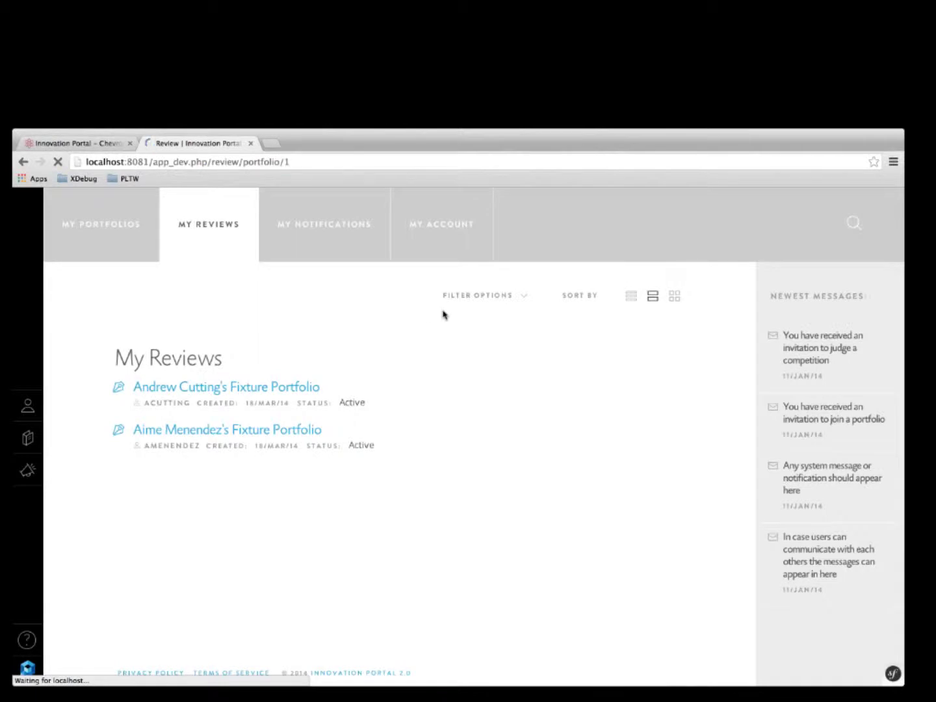
{"action": "left_click", "coordinate": [886, 237]}
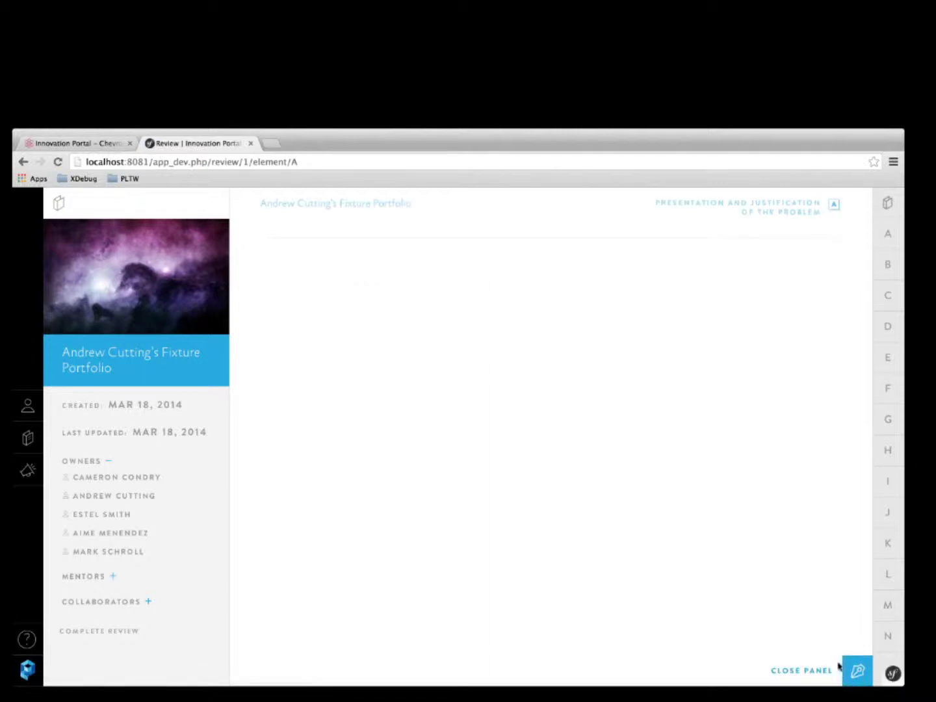
Comment 'This is a test.' on element A, score it 2, then go to element B.
{"action": "left_click", "coordinate": [853, 672]}
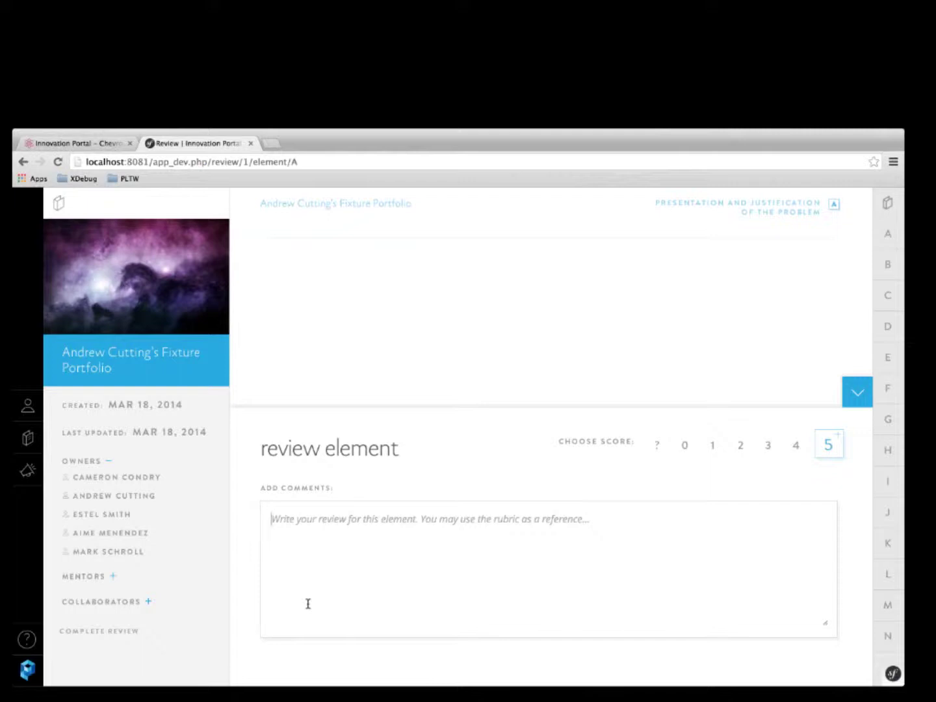
{"action": "mouse_move", "coordinate": [895, 270]}
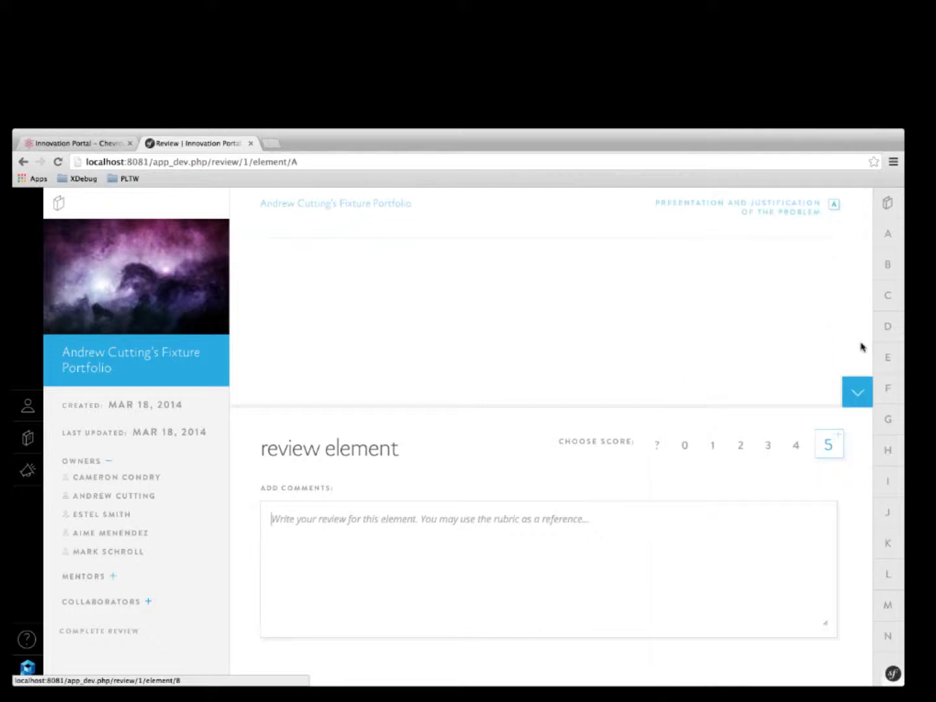
{"action": "left_click", "coordinate": [601, 557]}
{"action": "type", "text": "This is "}
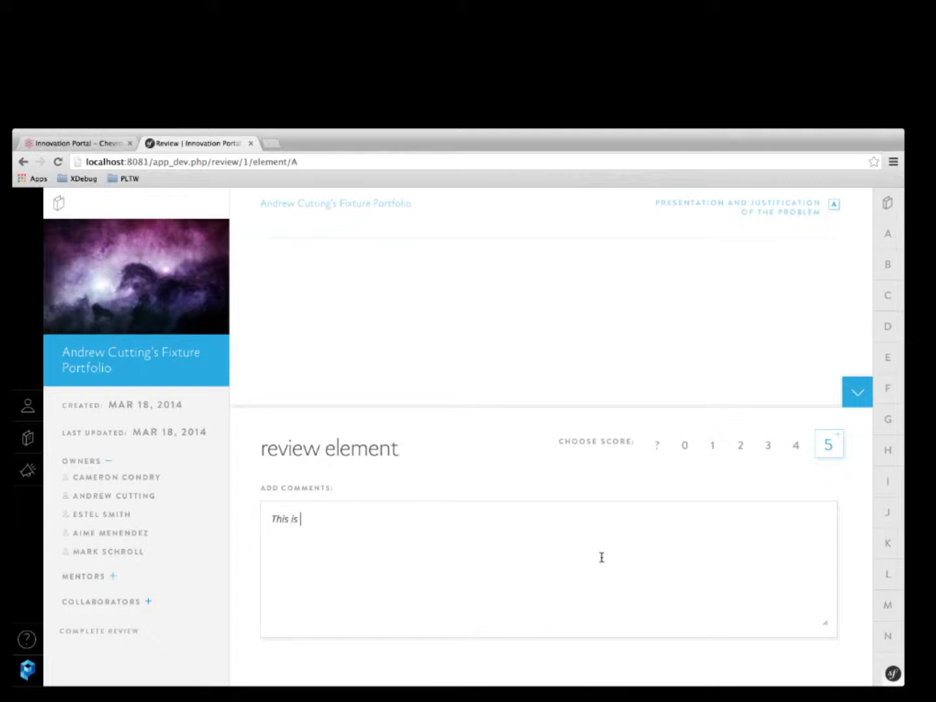
{"action": "type", "text": "a test."}
{"action": "left_click", "coordinate": [740, 445]}
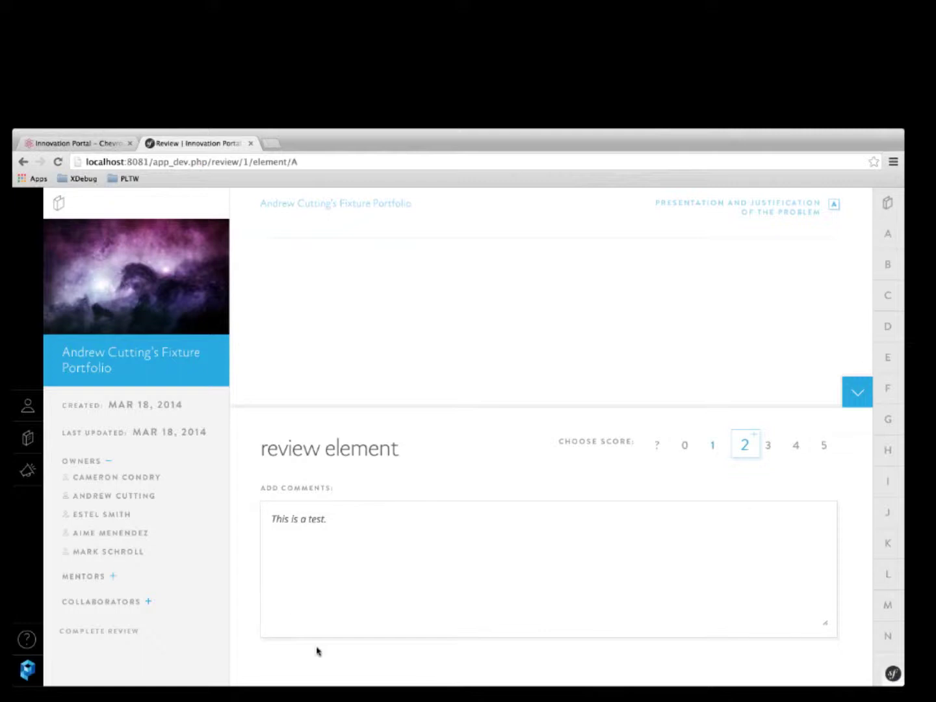
{"action": "left_click", "coordinate": [626, 583]}
{"action": "left_click", "coordinate": [886, 272]}
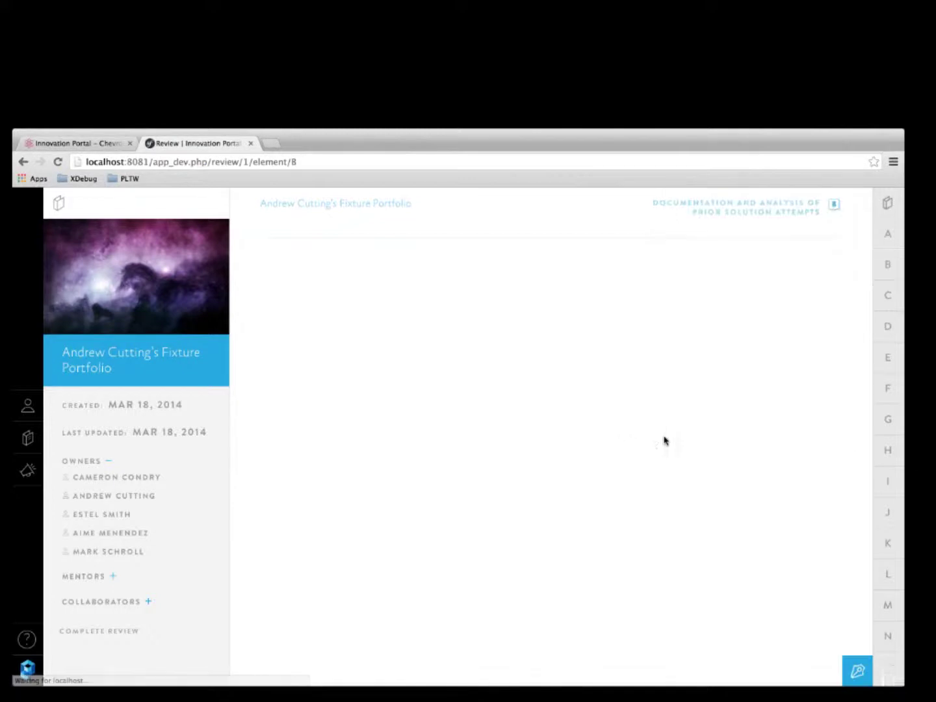
Comment 'This is some more information.' on element B, score it 2, then return to A.
{"action": "left_click", "coordinate": [852, 666]}
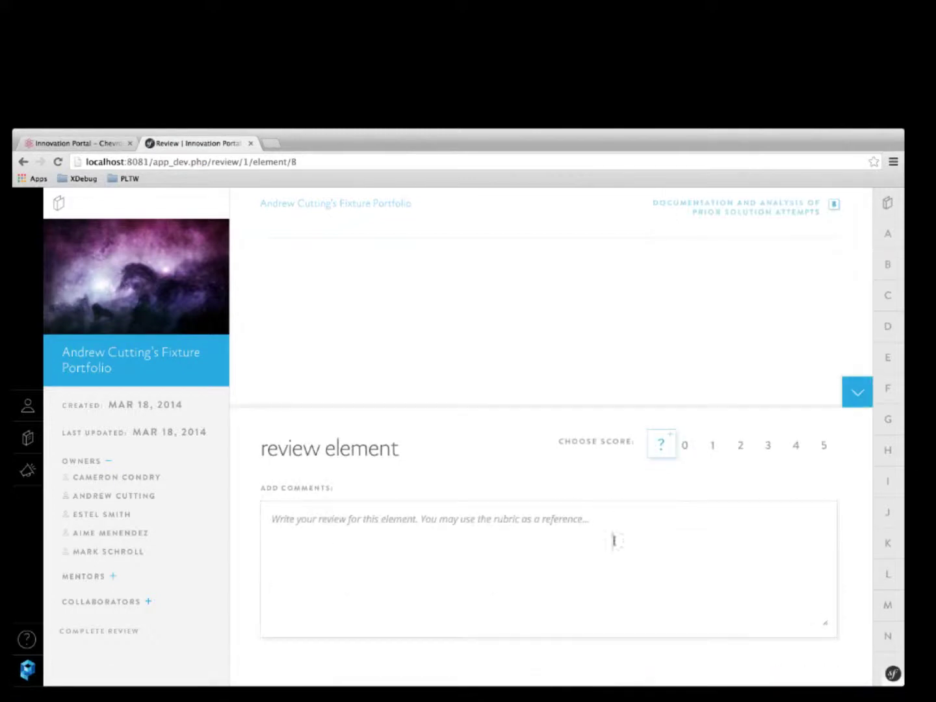
{"action": "left_click", "coordinate": [708, 456]}
{"action": "left_click", "coordinate": [670, 542]}
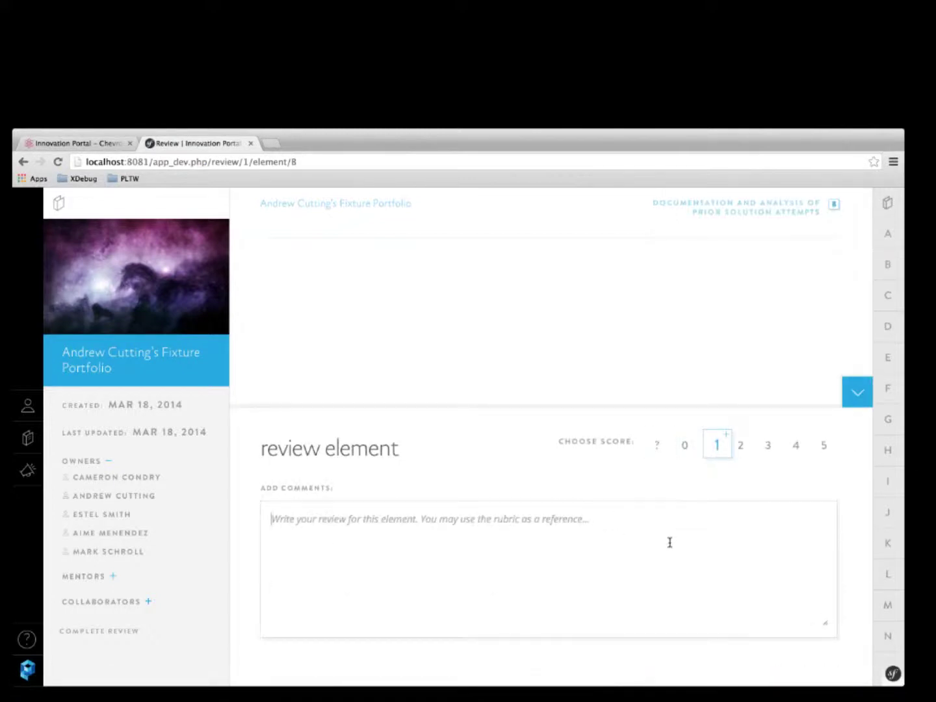
{"action": "type", "text": "This is some more information."}
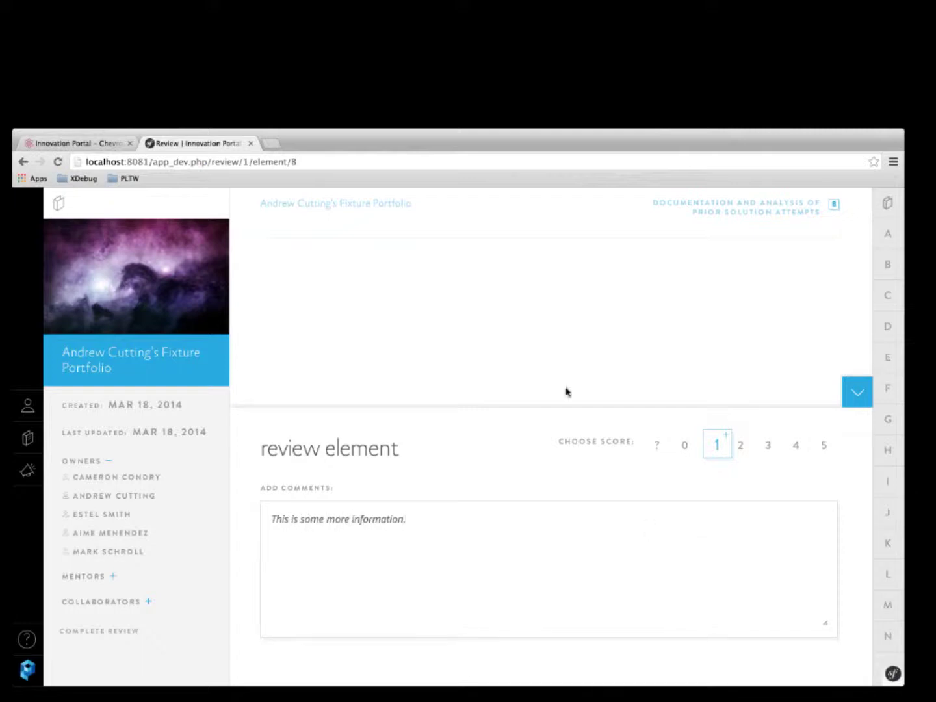
{"action": "left_click", "coordinate": [742, 446]}
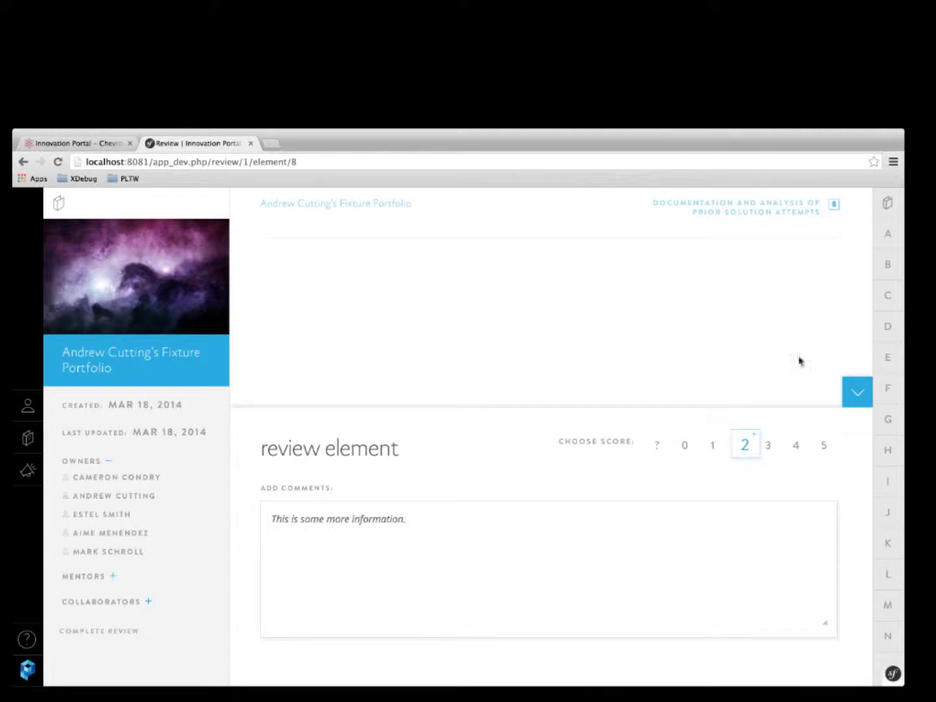
{"action": "left_click", "coordinate": [884, 235]}
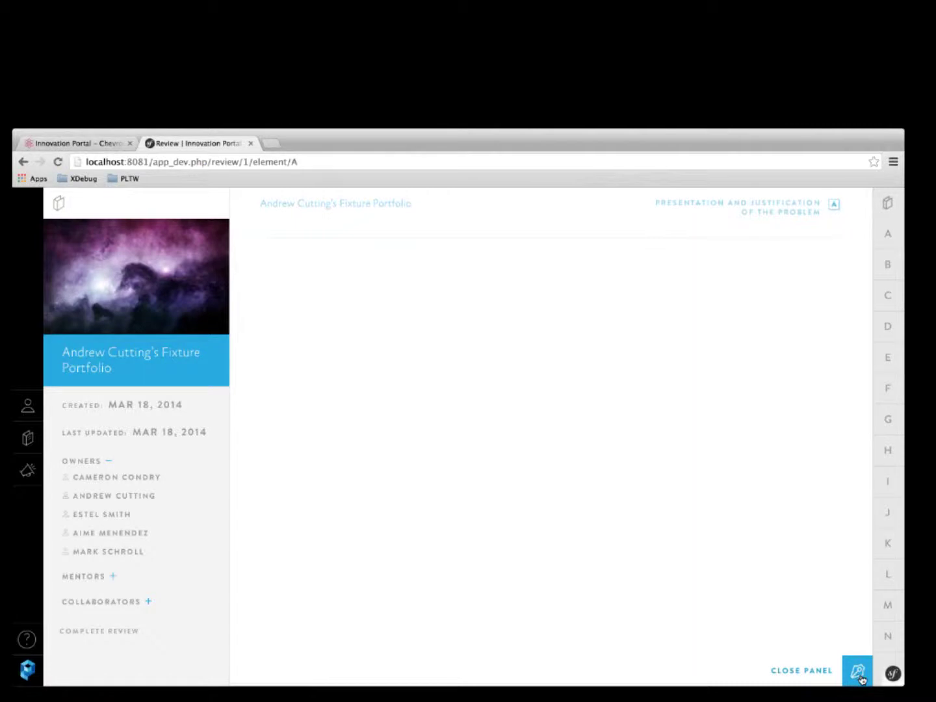
Reopen element A's review panel showing score 2 and its comment.
{"action": "left_click", "coordinate": [857, 670]}
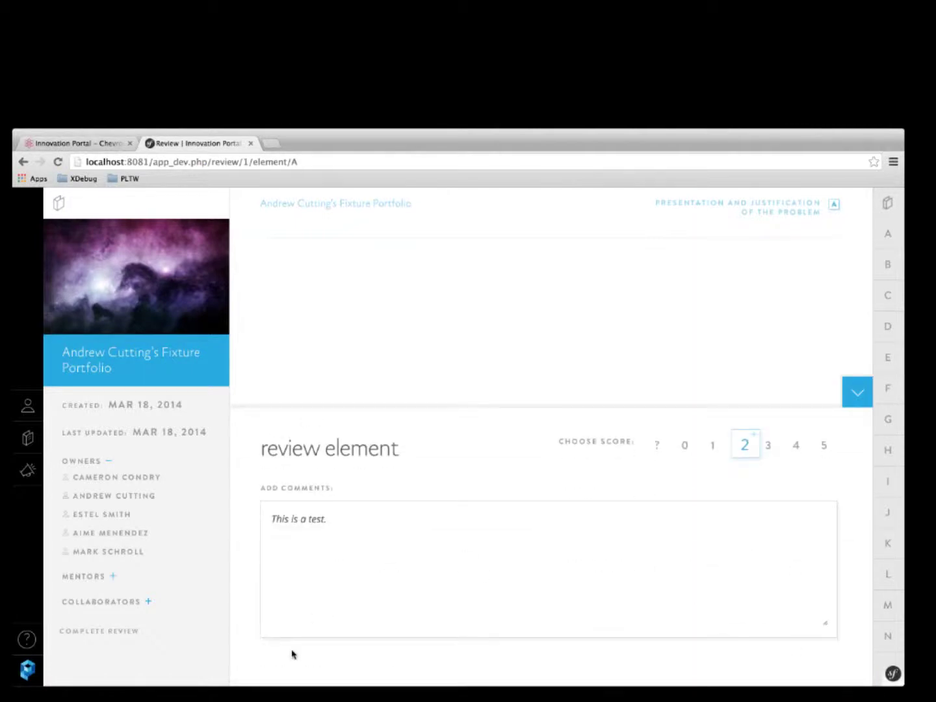
{"action": "left_click", "coordinate": [392, 563]}
{"action": "left_click", "coordinate": [756, 440]}
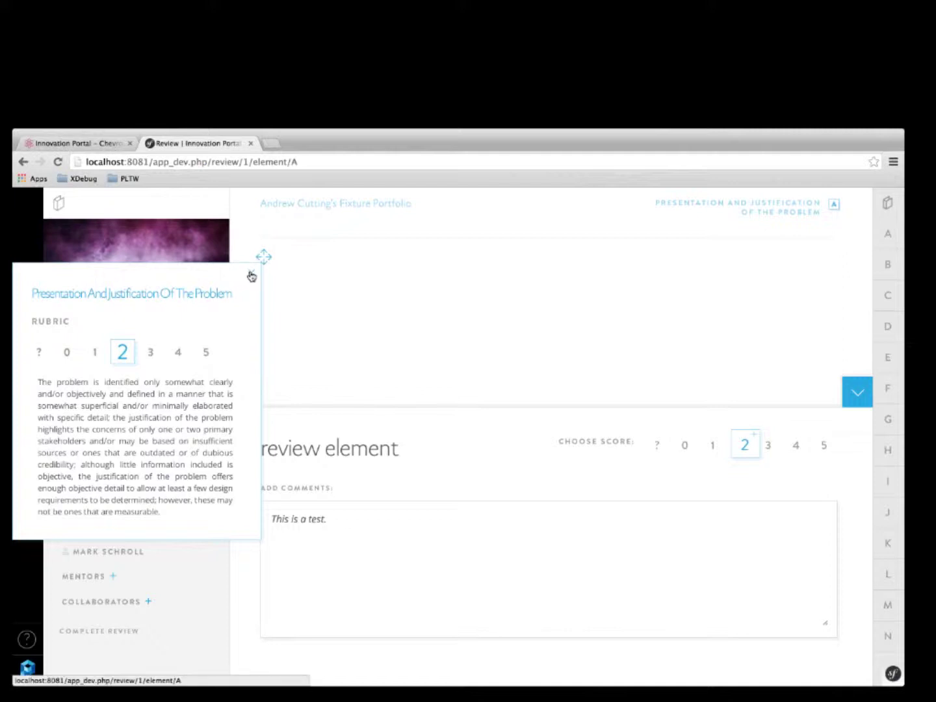
{"action": "left_click", "coordinate": [251, 272]}
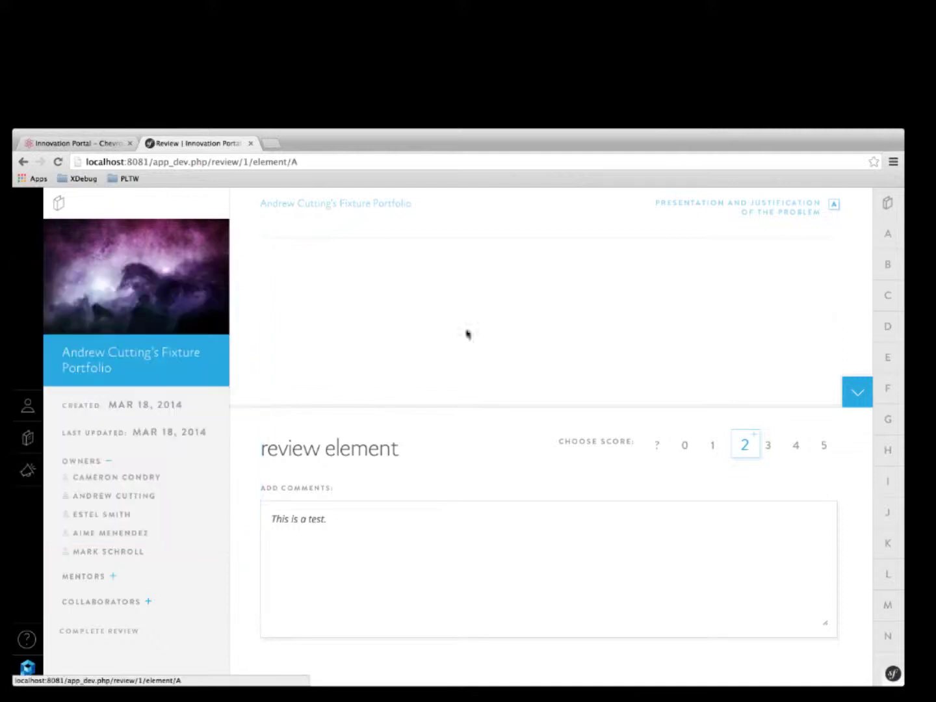
{"action": "left_click", "coordinate": [754, 441]}
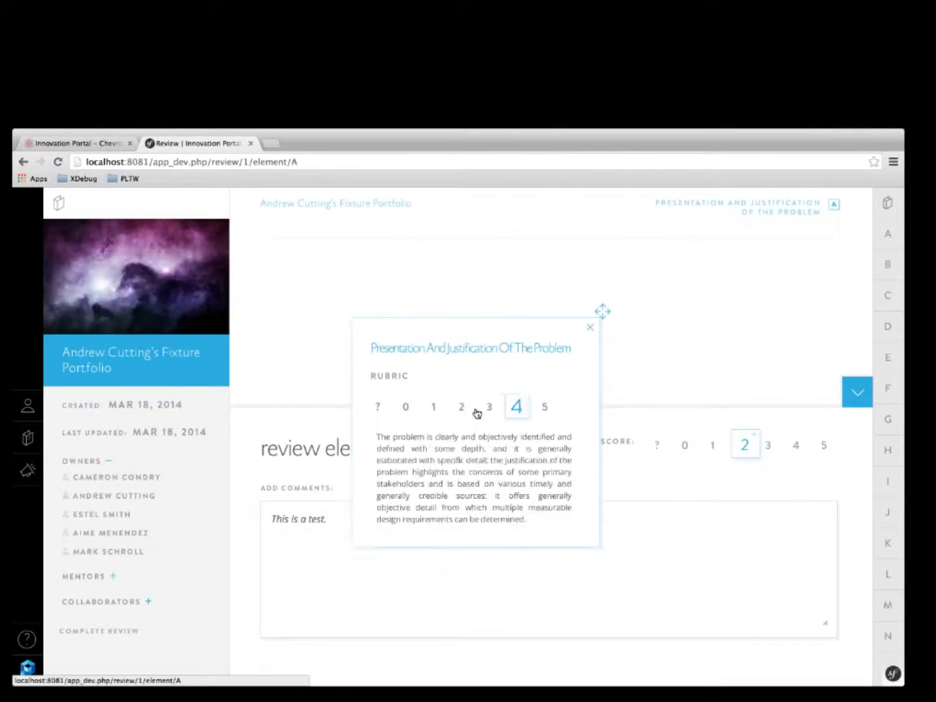
{"action": "left_click_drag", "start_coordinate": [503, 380], "coordinate": [225, 310]}
{"action": "left_click", "coordinate": [303, 259]}
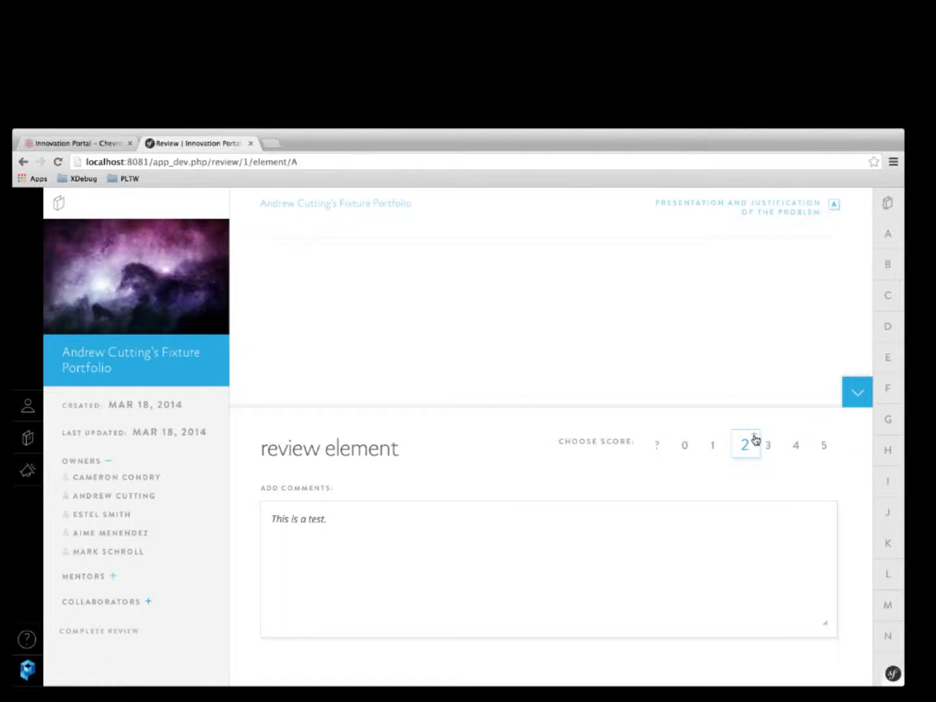
{"action": "left_click", "coordinate": [746, 445]}
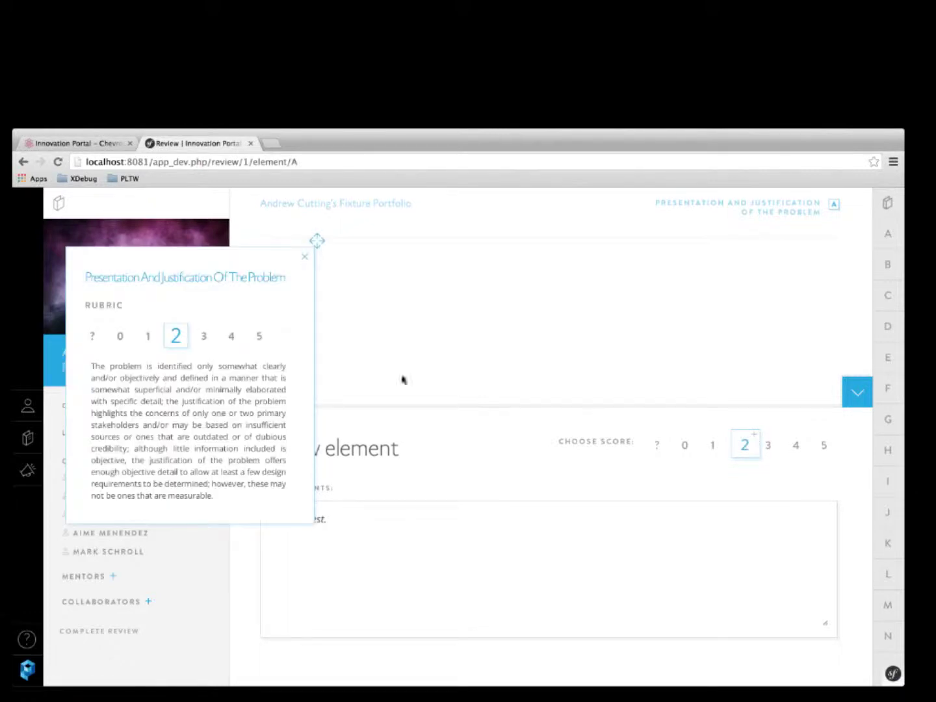
{"action": "left_click_drag", "start_coordinate": [241, 296], "coordinate": [408, 296]}
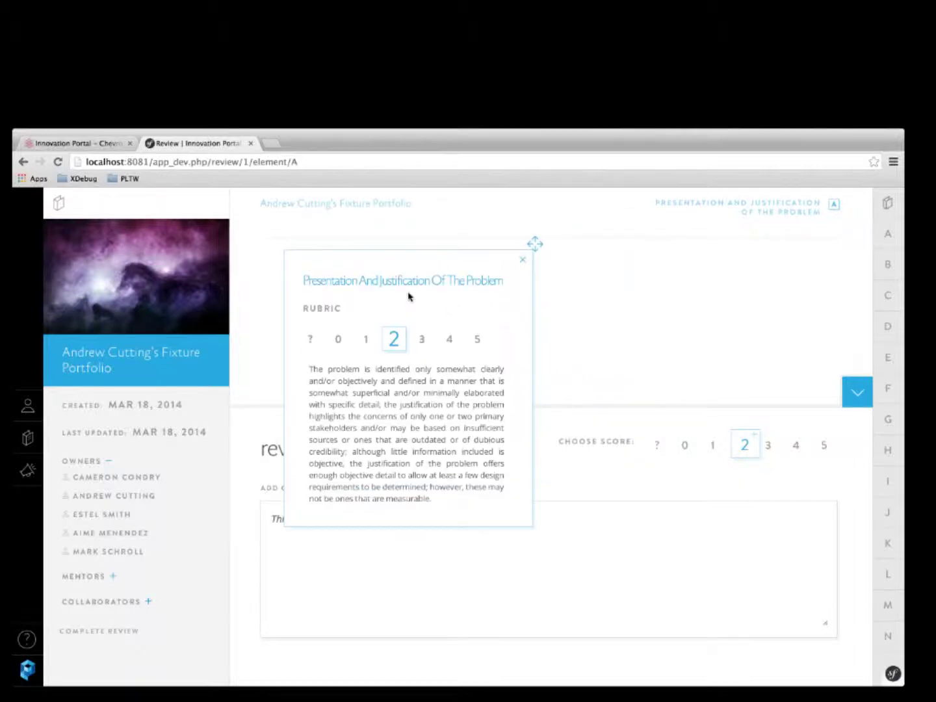
{"action": "left_click", "coordinate": [523, 263]}
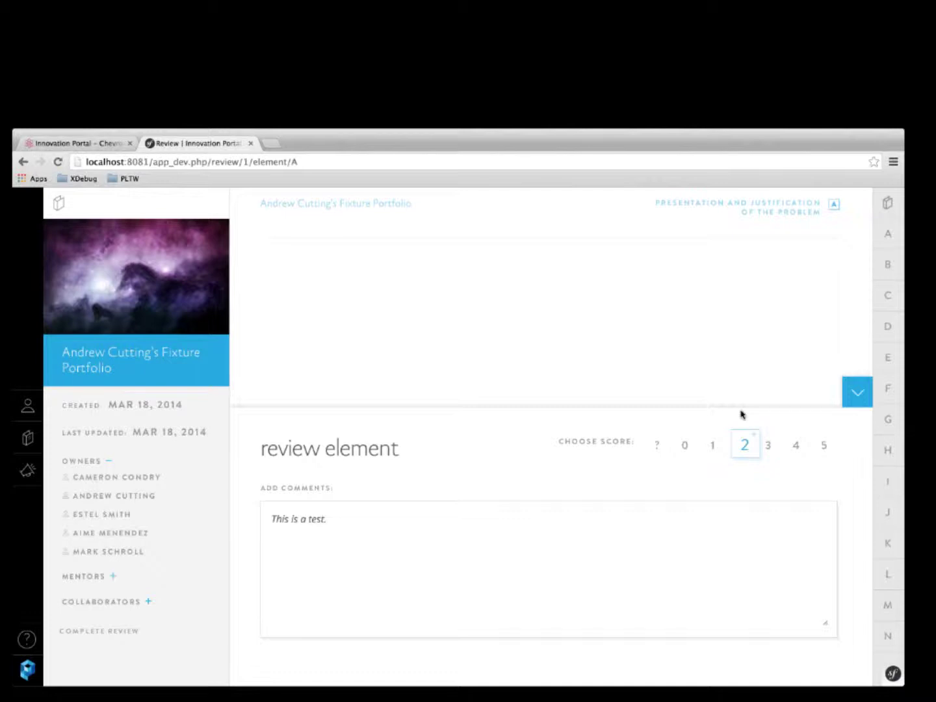
{"action": "left_click", "coordinate": [742, 455]}
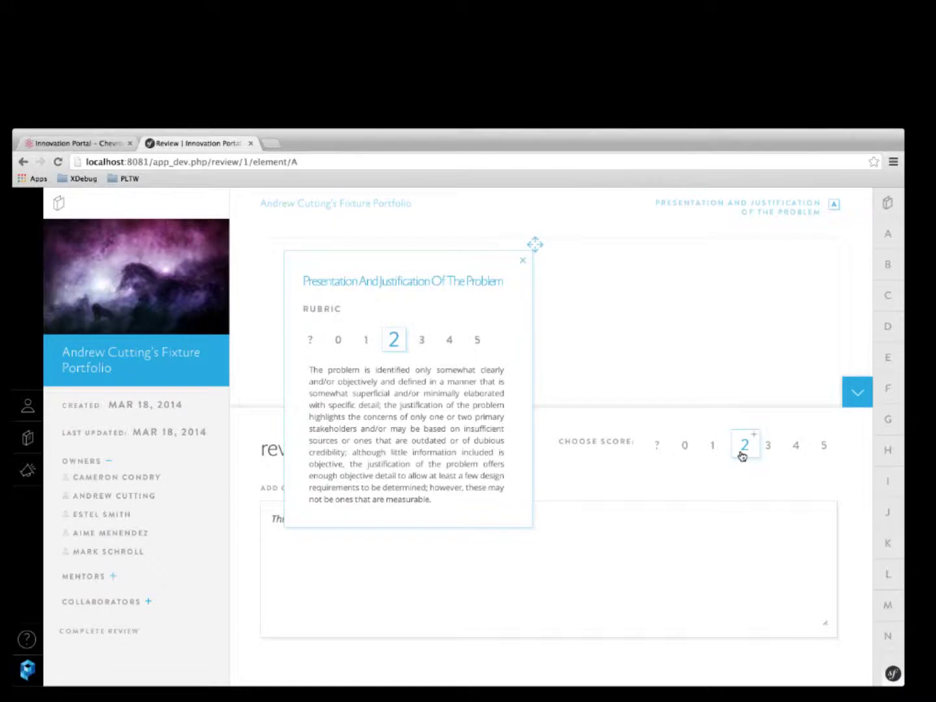
{"action": "left_click_drag", "start_coordinate": [367, 388], "coordinate": [432, 405]}
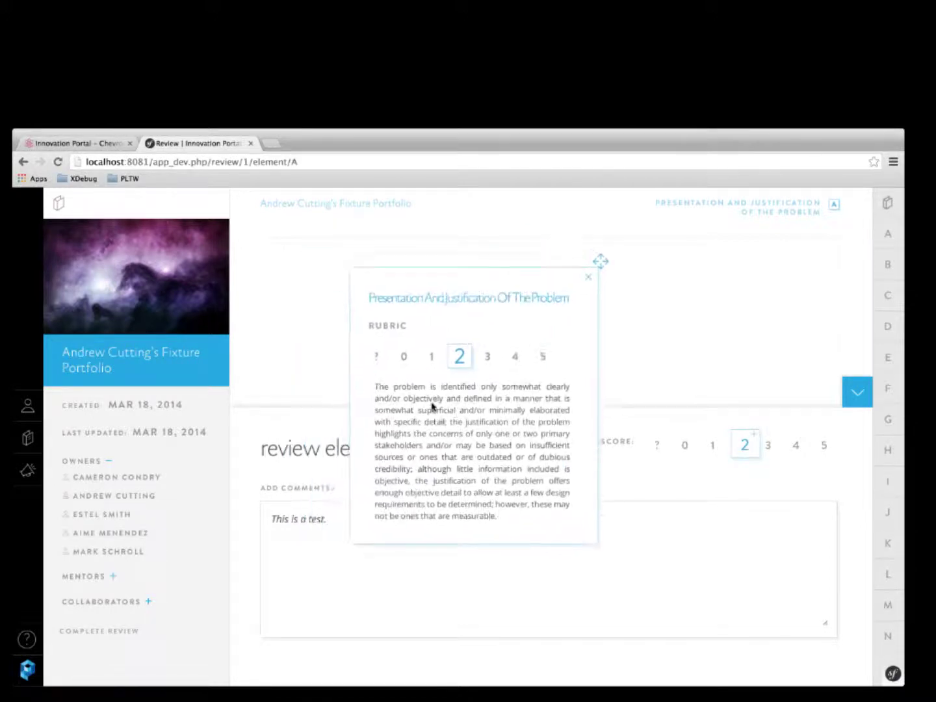
{"action": "left_click", "coordinate": [590, 283]}
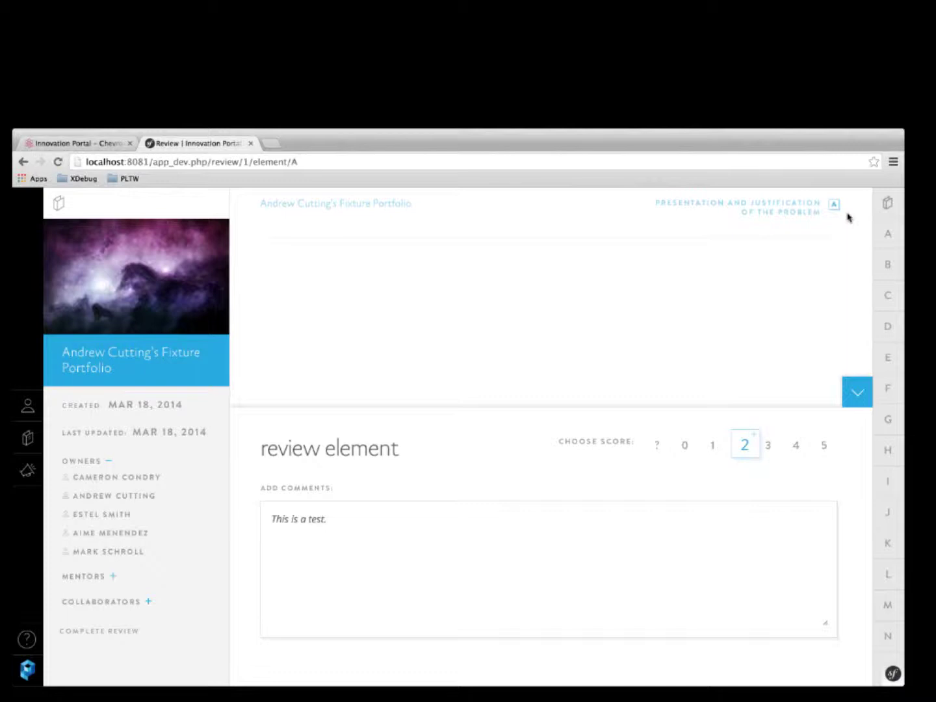
{"action": "left_click", "coordinate": [847, 390]}
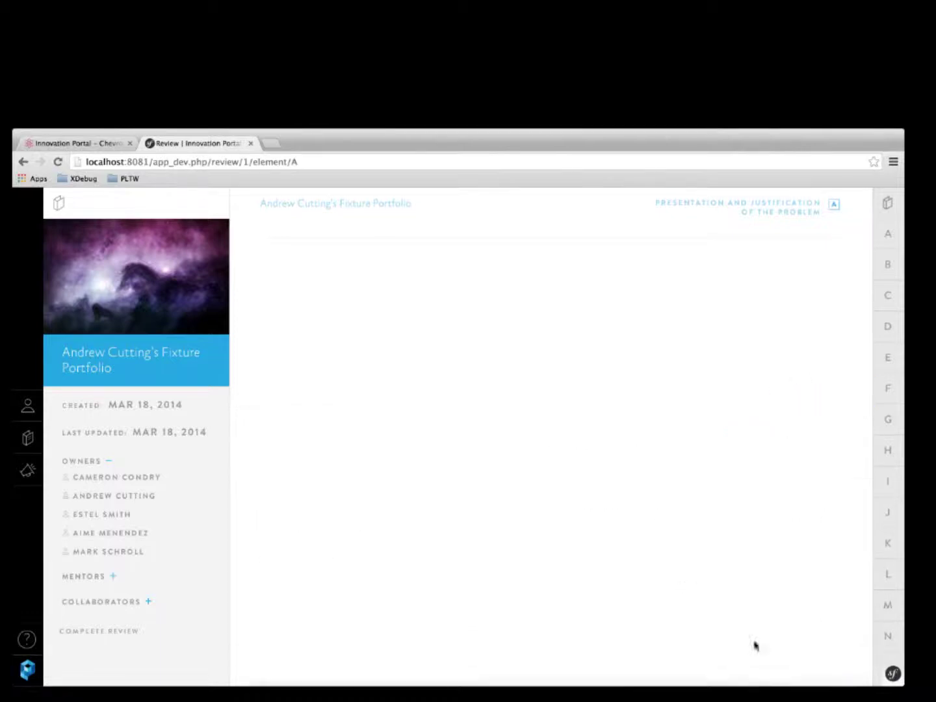
{"action": "left_click", "coordinate": [851, 671]}
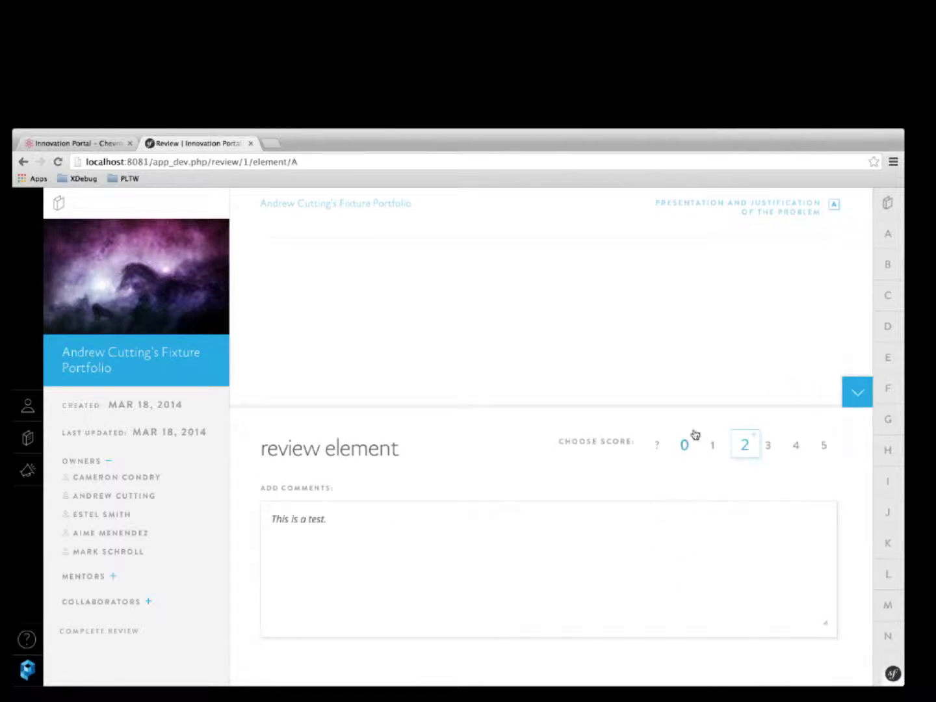